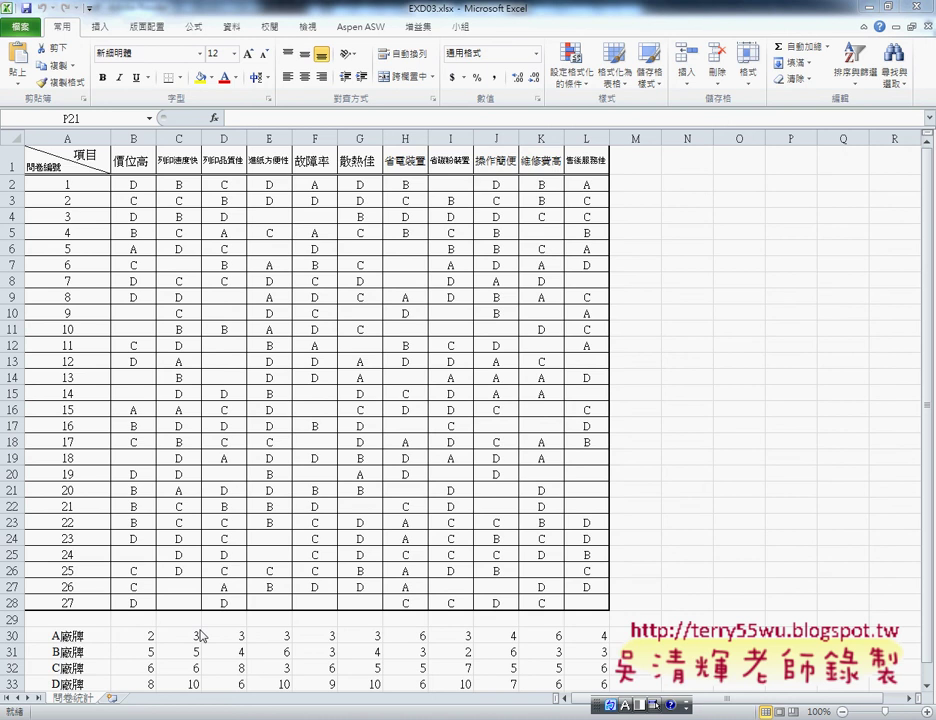
# Copy the brand count formula in B30 down to B33
pyautogui.click(146, 636)
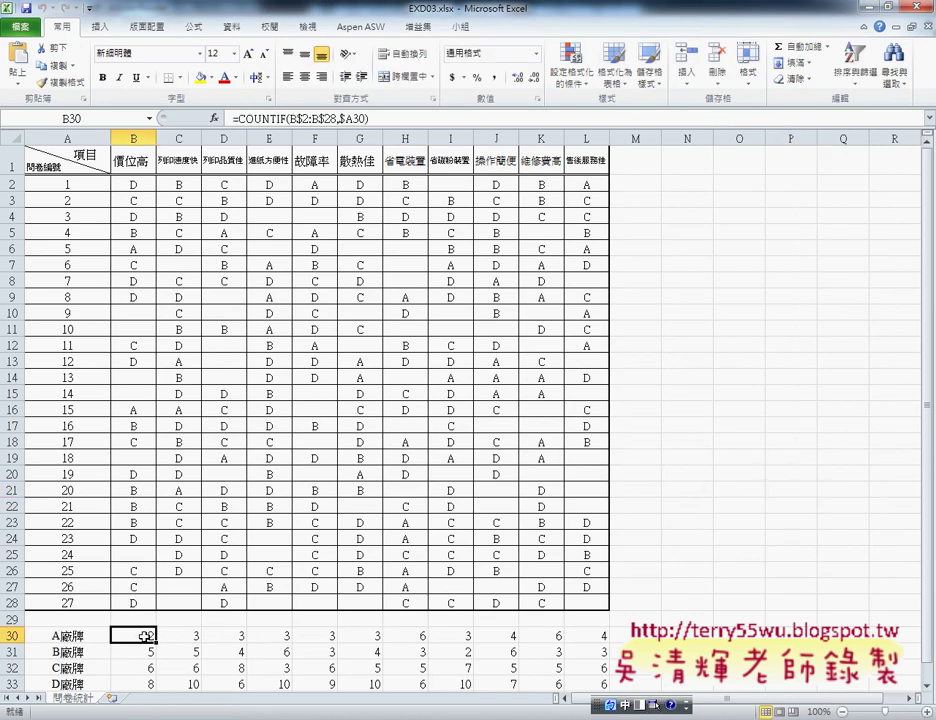
pyautogui.scroll(-1, 146, 636)
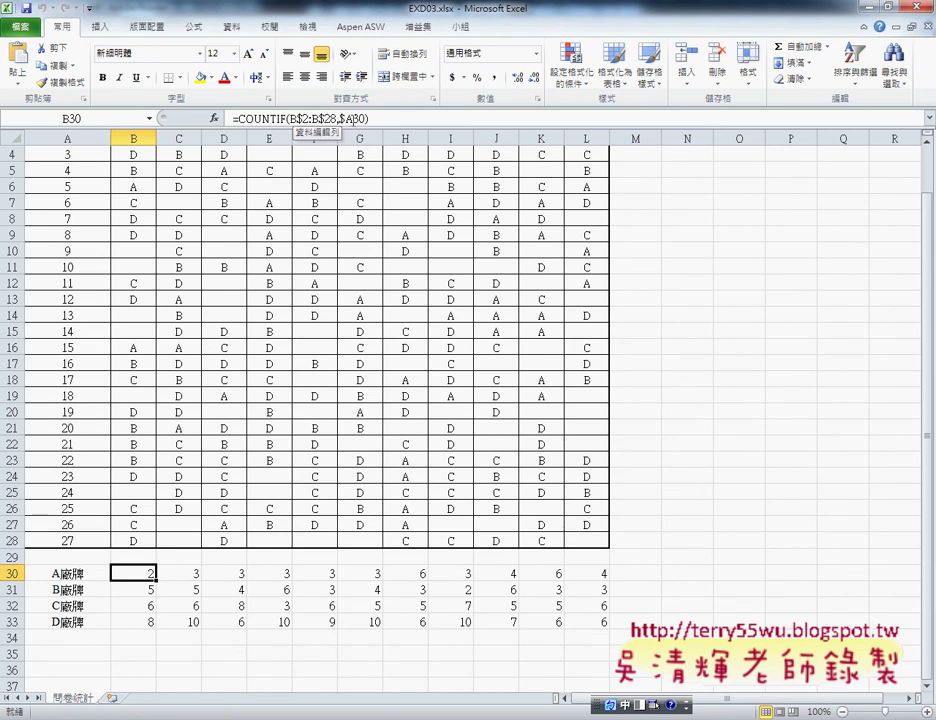
pyautogui.moveTo(66, 573); pyautogui.dragTo(67, 622)
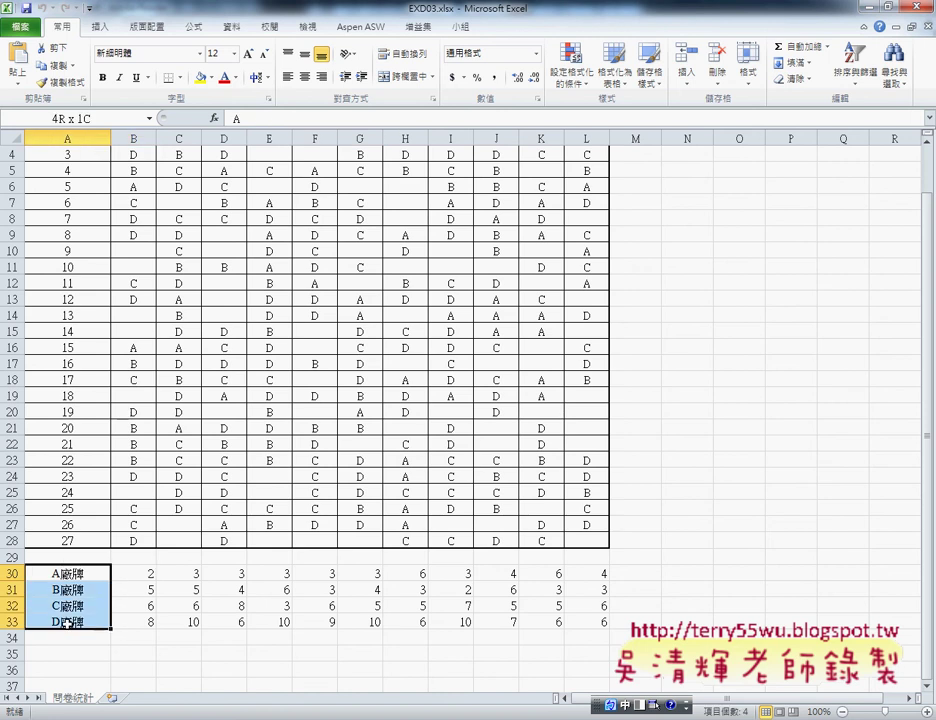
pyautogui.click(131, 573)
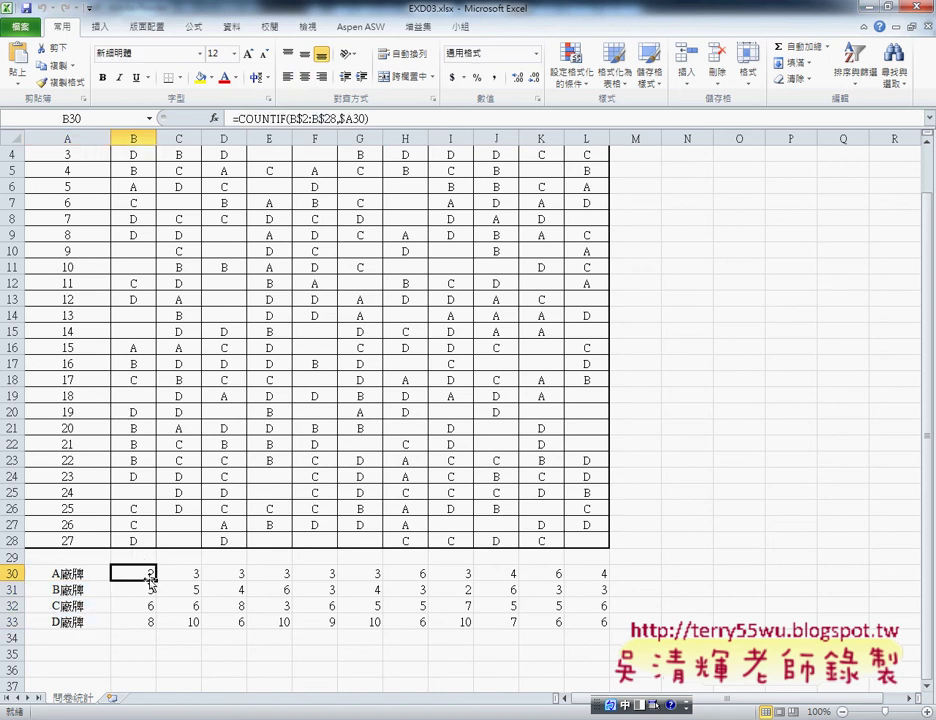
pyautogui.moveTo(157, 580)
pyautogui.mouseDown()
pyautogui.moveTo(158, 627)
pyautogui.moveTo(600, 625)
pyautogui.mouseUp()
pyautogui.click(140, 571)
pyautogui.scroll(1, 123, 575)
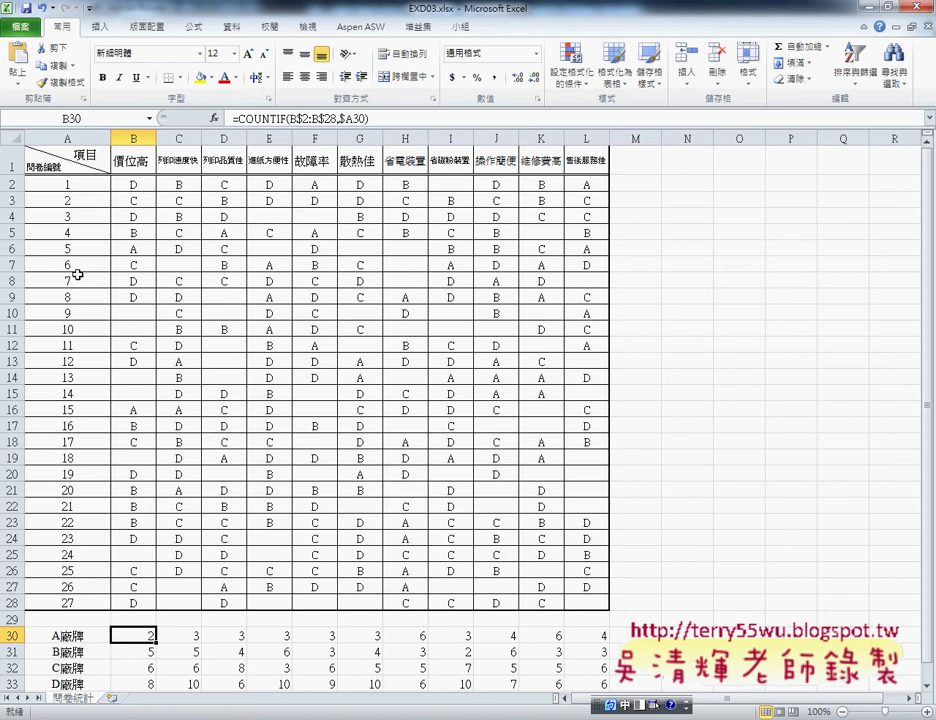
# Select the A1:L1 survey item headers, then switch to the exam PDF
pyautogui.moveTo(55, 160); pyautogui.dragTo(584, 169)
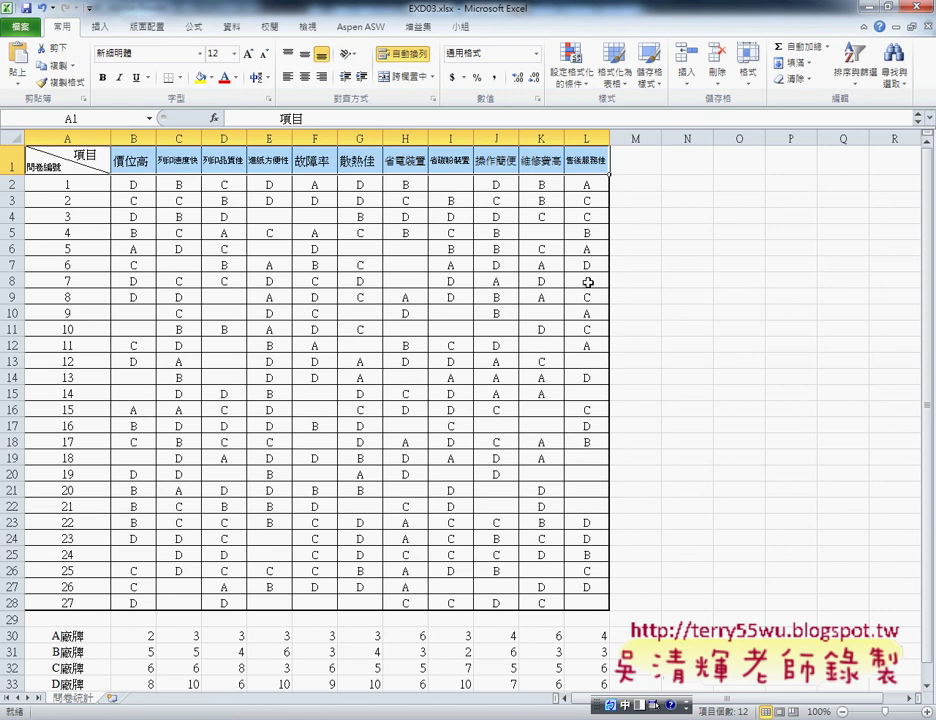
pyautogui.scroll(-2, 253, 370)
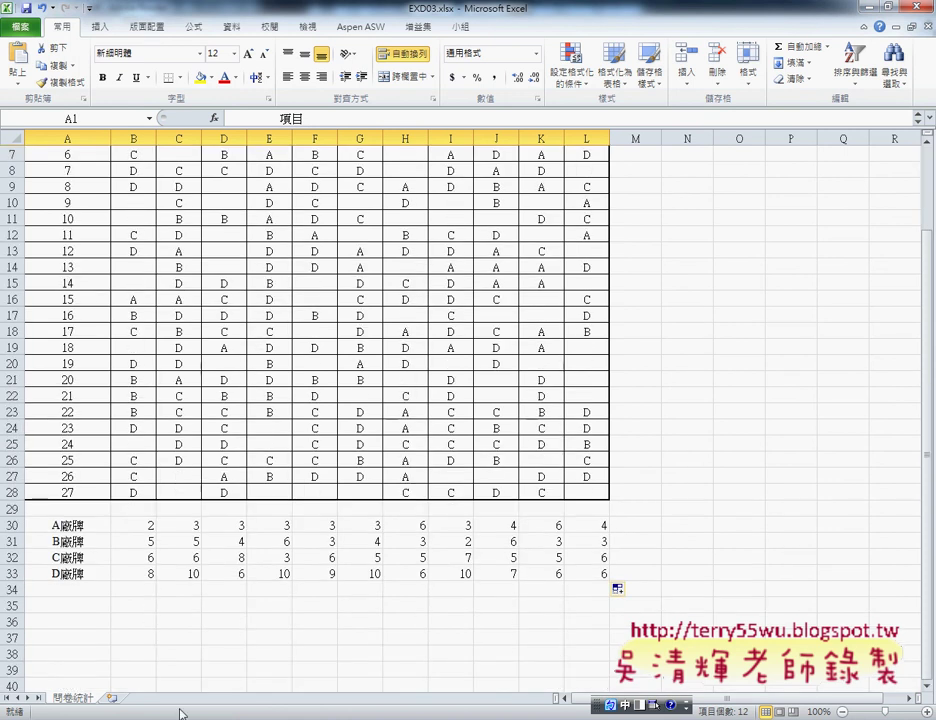
pyautogui.scroll(2, 143, 352)
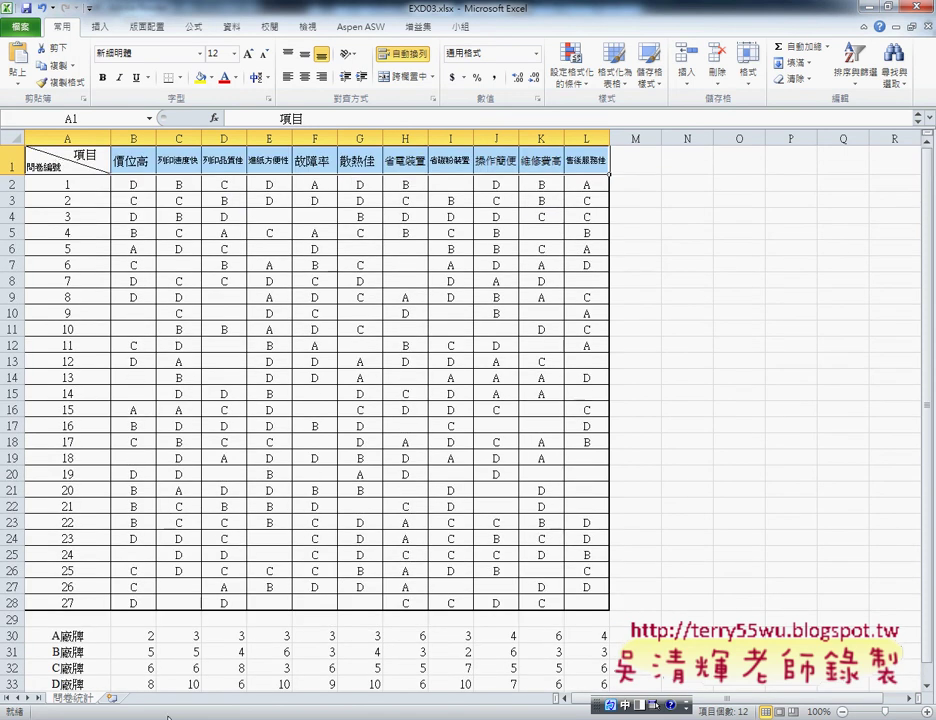
pyautogui.hotkey('alt', 'Tab')
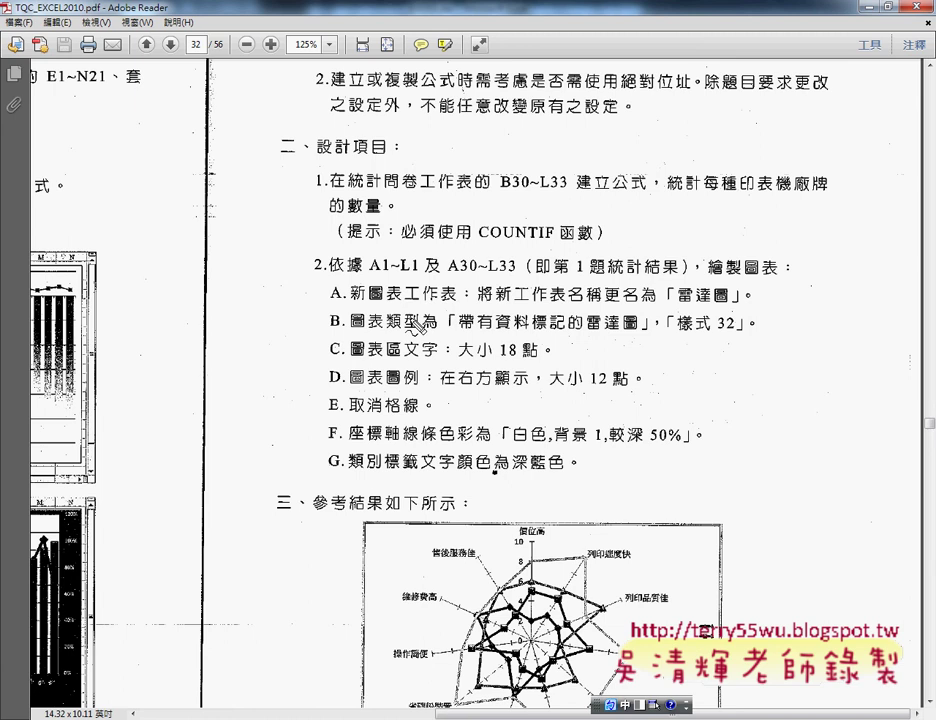
# Mark the A1~L1 and A30~L33 ranges in the PDF's item 2, clear the marks, and return to Excel
pyautogui.moveTo(399, 276); pyautogui.dragTo(424, 264)
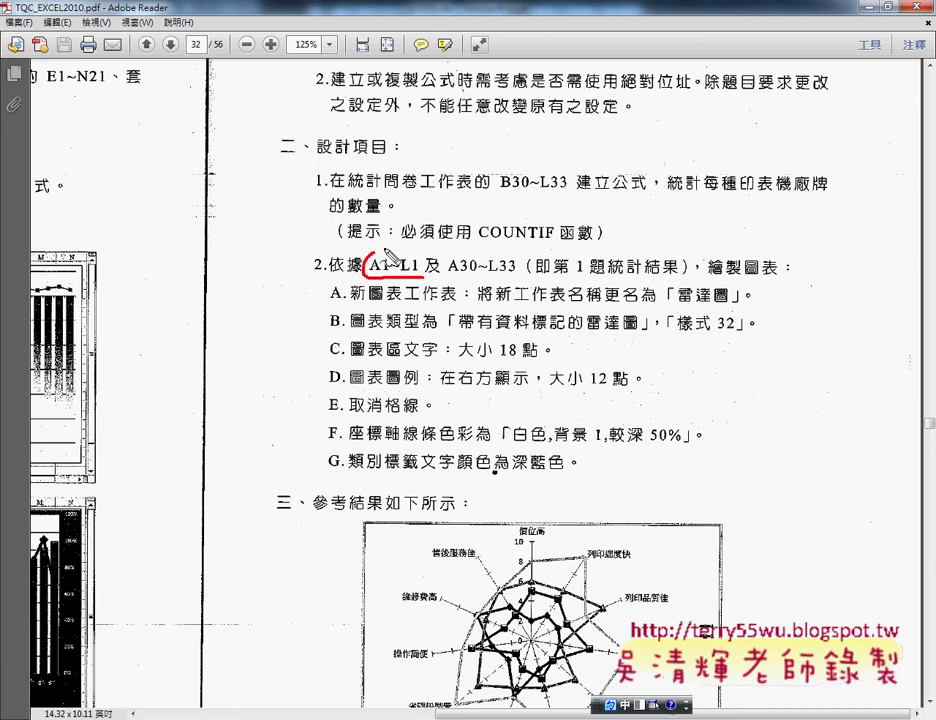
pyautogui.moveTo(484, 284)
pyautogui.mouseDown()
pyautogui.moveTo(493, 260)
pyautogui.moveTo(484, 283)
pyautogui.mouseUp()
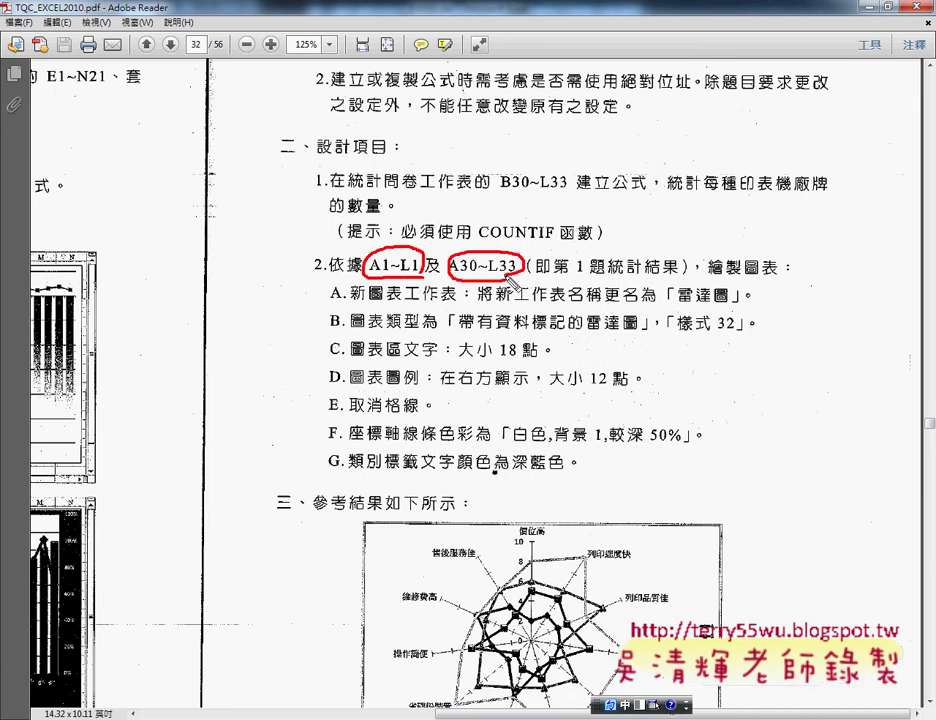
pyautogui.press('Escape')
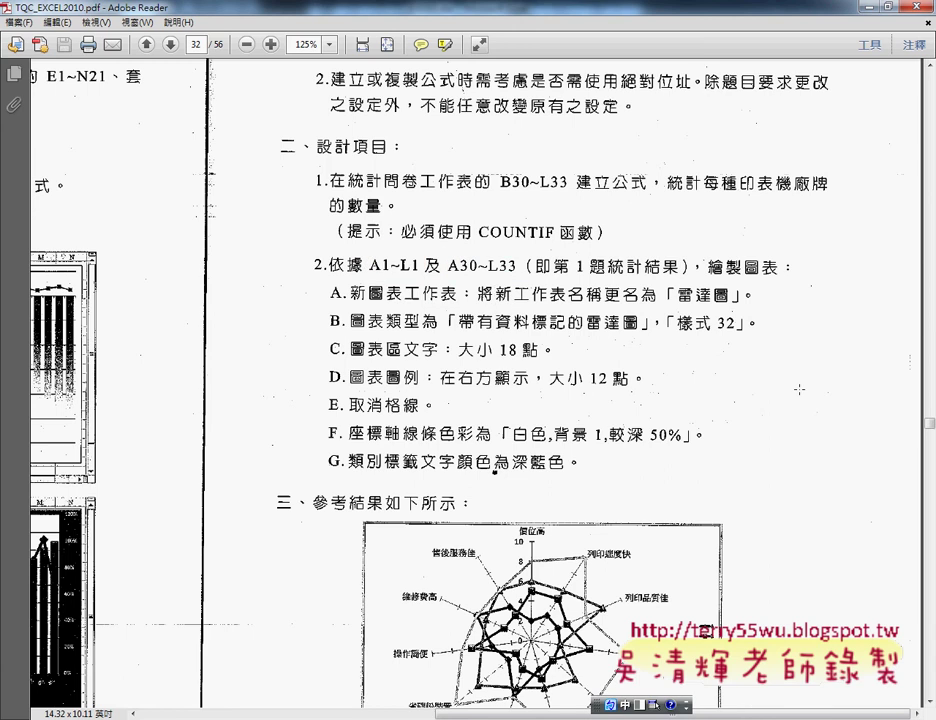
pyautogui.hotkey('alt', 'Tab')
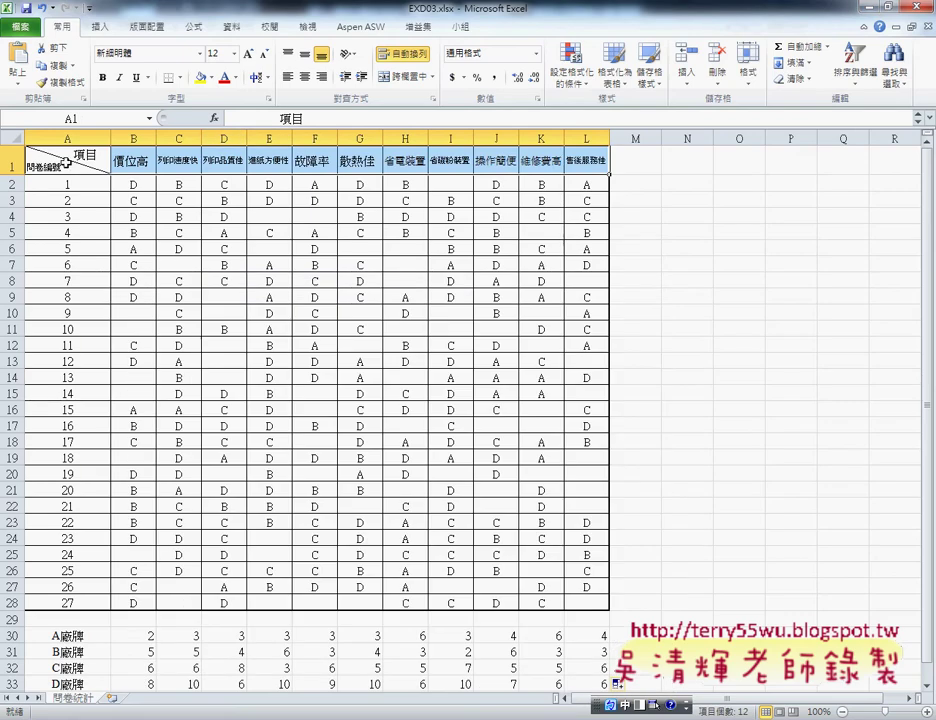
# Select headers A1:L1 together with brand tallies A30:L33
pyautogui.moveTo(65, 162); pyautogui.dragTo(585, 162)
pyautogui.scroll(-2, 541, 244)
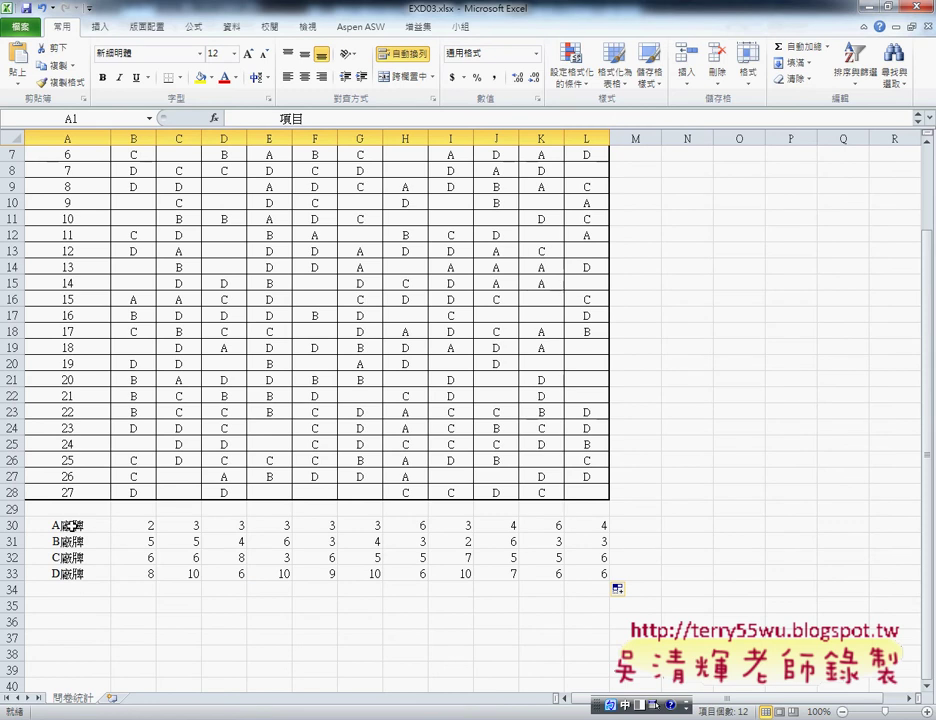
pyautogui.moveTo(72, 525); pyautogui.dragTo(590, 577)
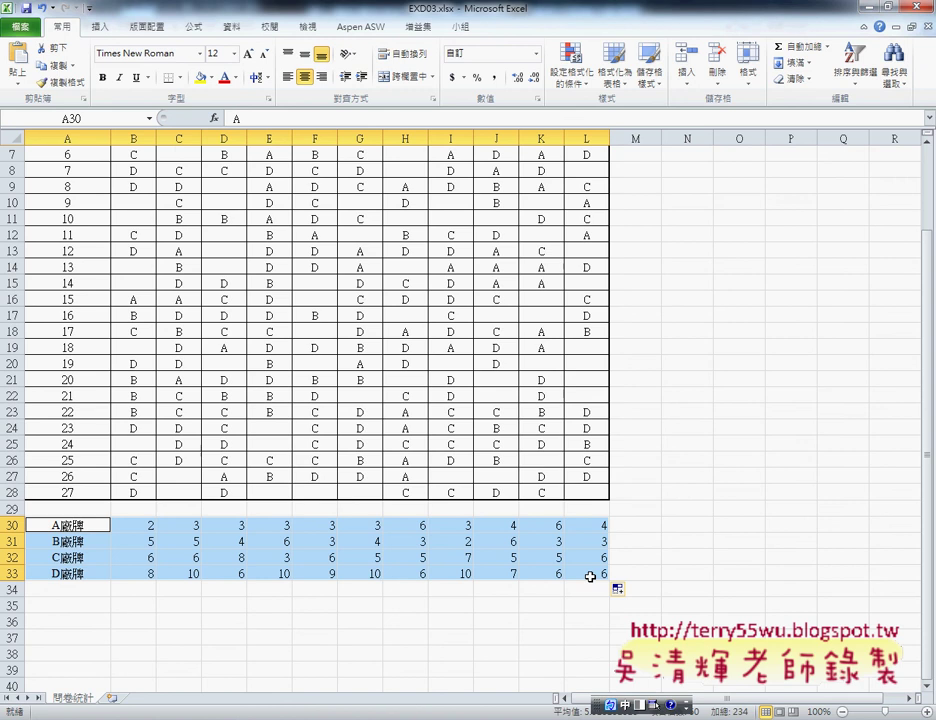
pyautogui.scroll(2, 590, 577)
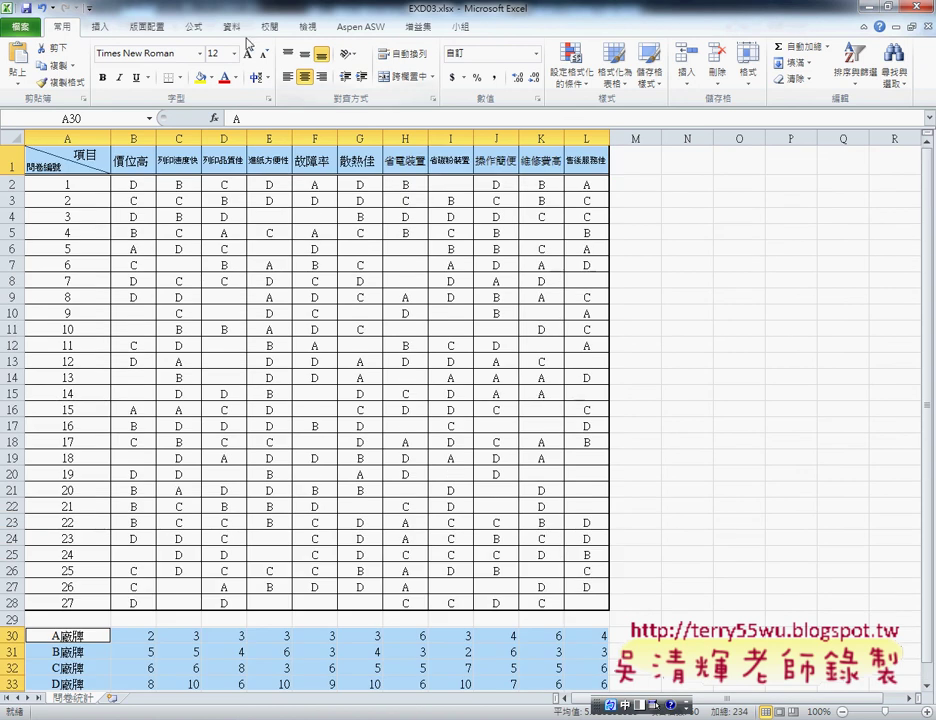
# Insert a Radar with Markers chart from the selected ranges
pyautogui.click(100, 27)
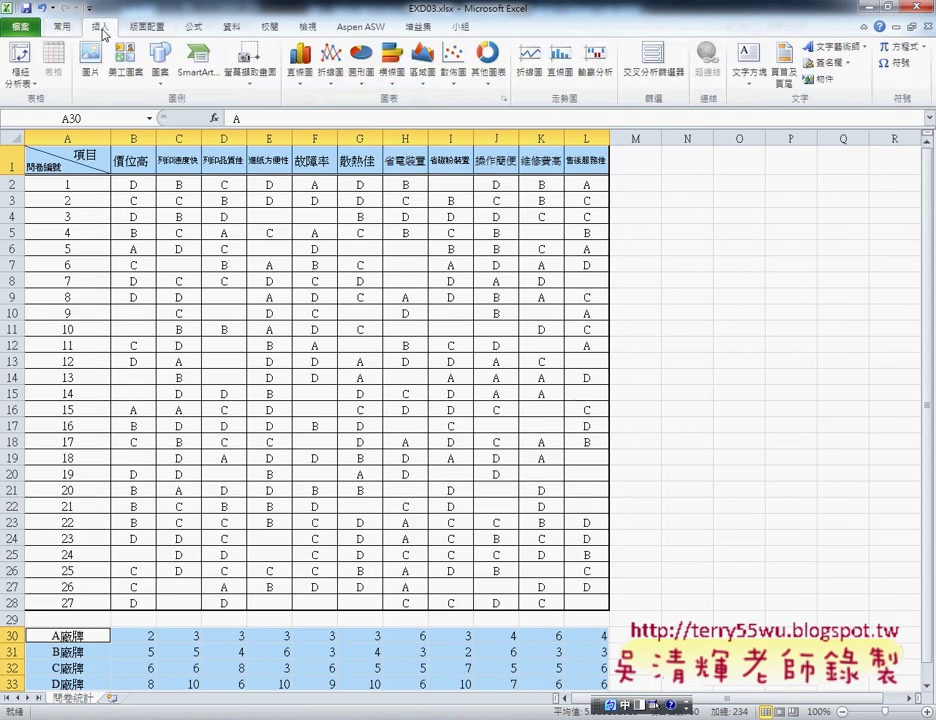
pyautogui.click(503, 88)
pyautogui.click(537, 357)
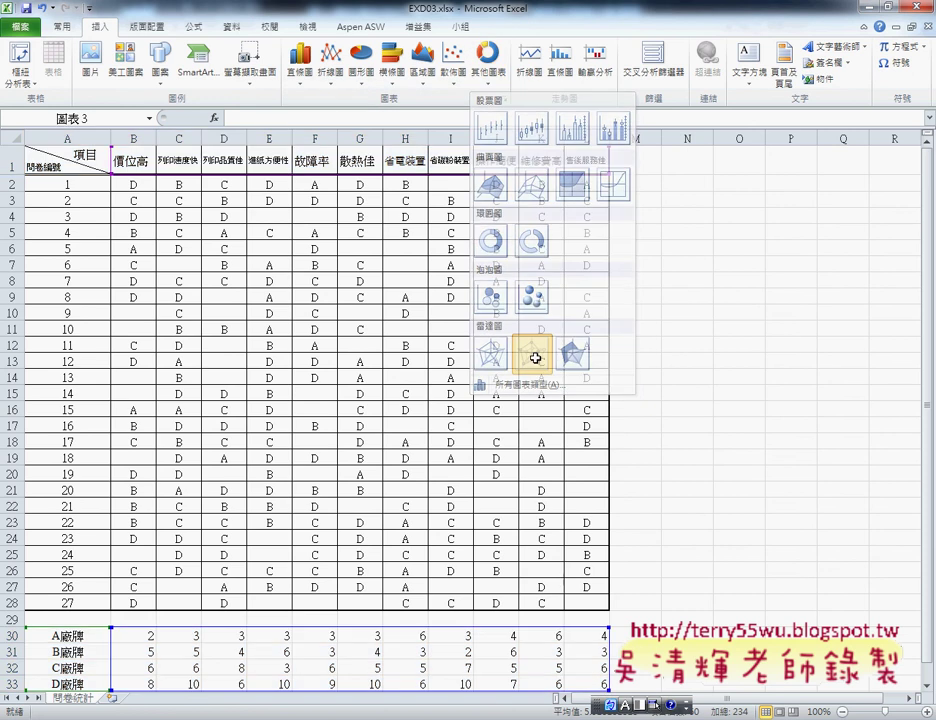
pyautogui.click(846, 64)
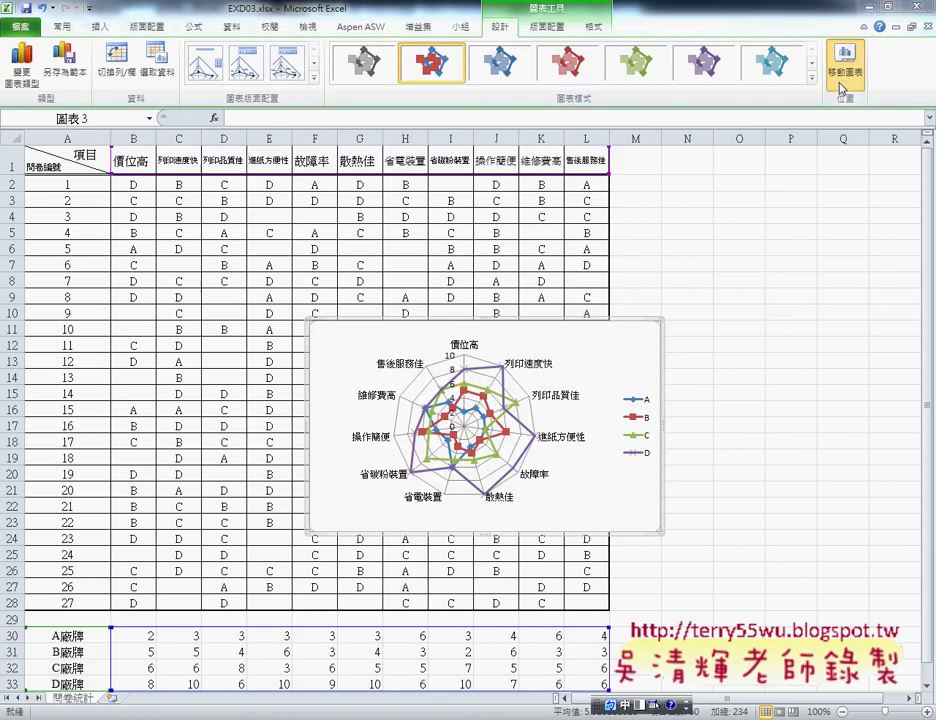
# Move the chart to a new chart sheet named 雷達圖
pyautogui.click(399, 341)
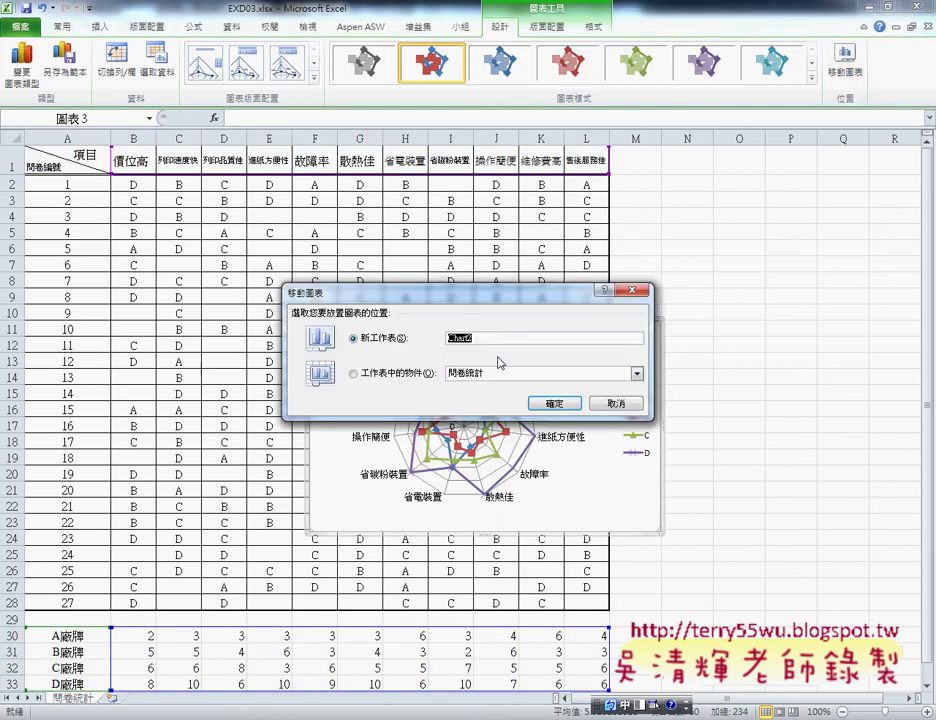
pyautogui.write('為')
pyautogui.write('686')
pyautogui.write('wj6')
pyautogui.press('Return')
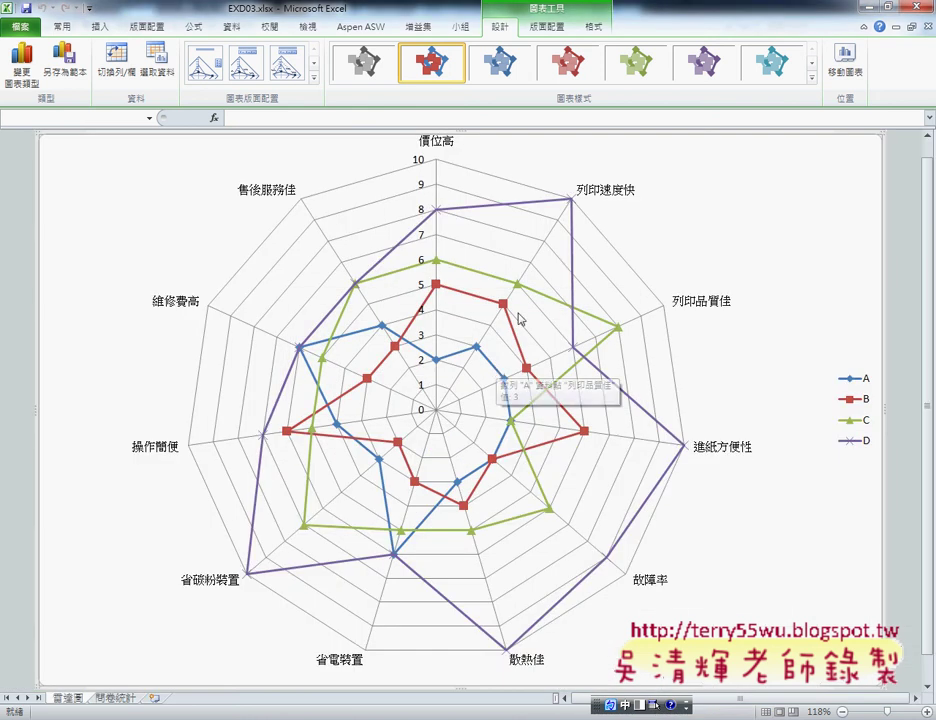
# Set all chart text to 18 points
pyautogui.click(60, 27)
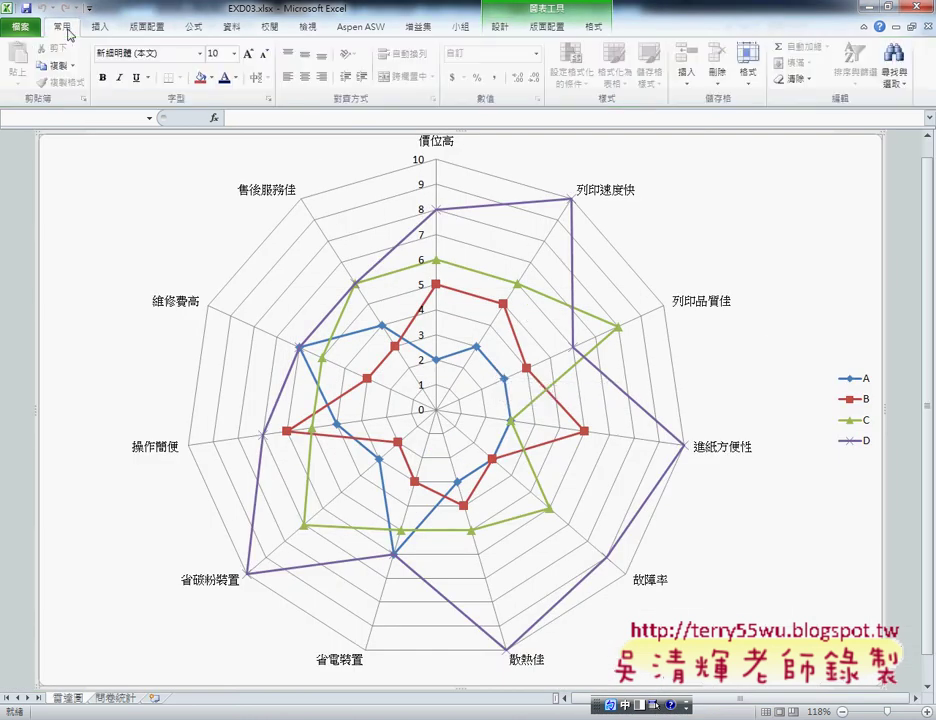
pyautogui.click(234, 54)
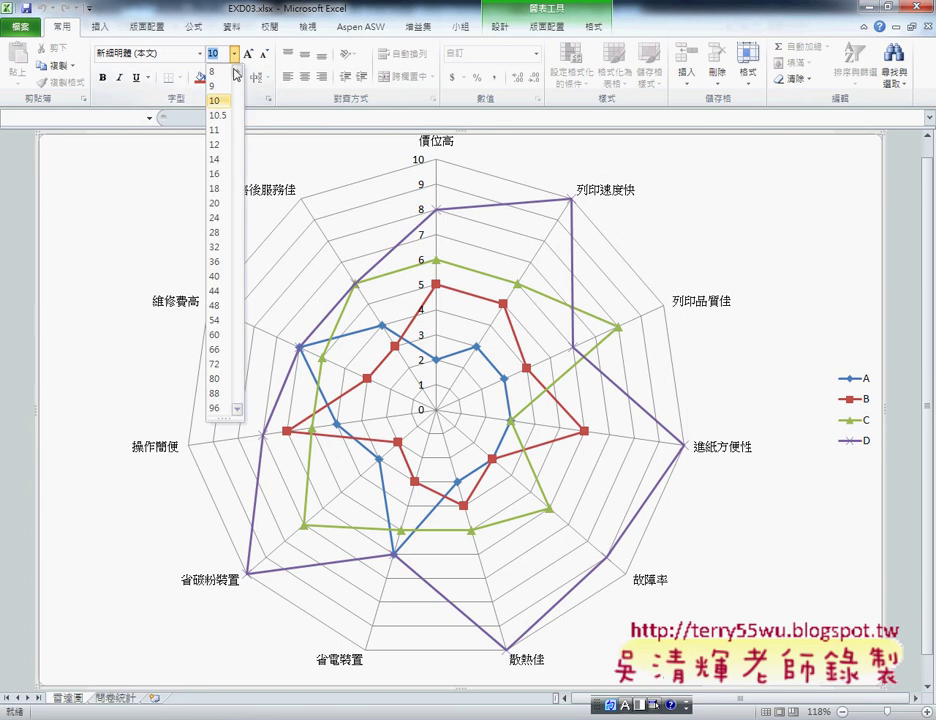
pyautogui.click(215, 188)
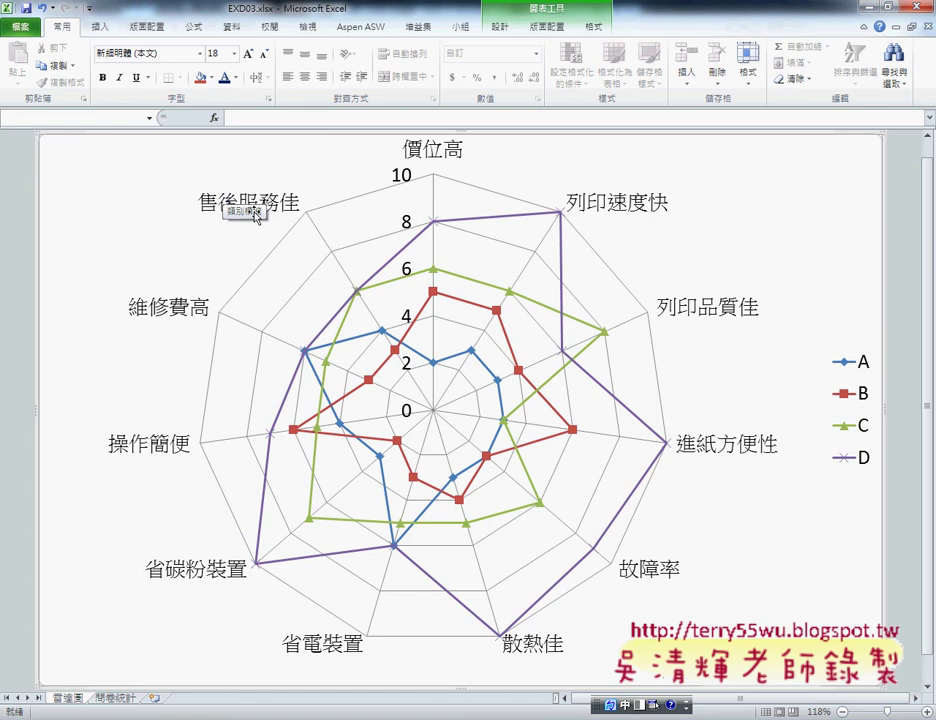
# Set the legend text to 12 points
pyautogui.click(836, 363)
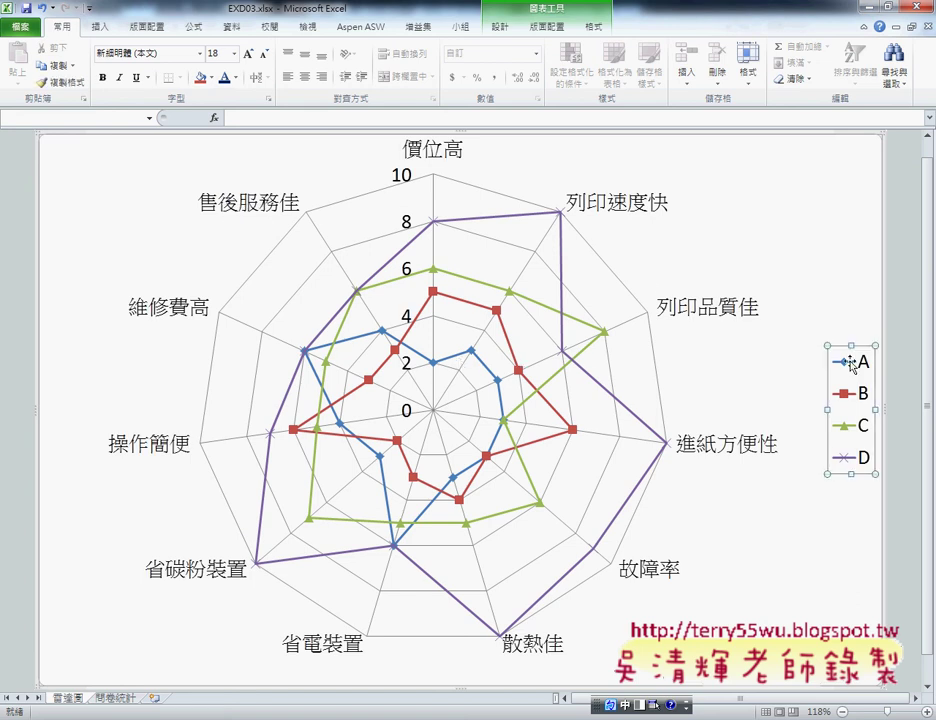
pyautogui.click(233, 53)
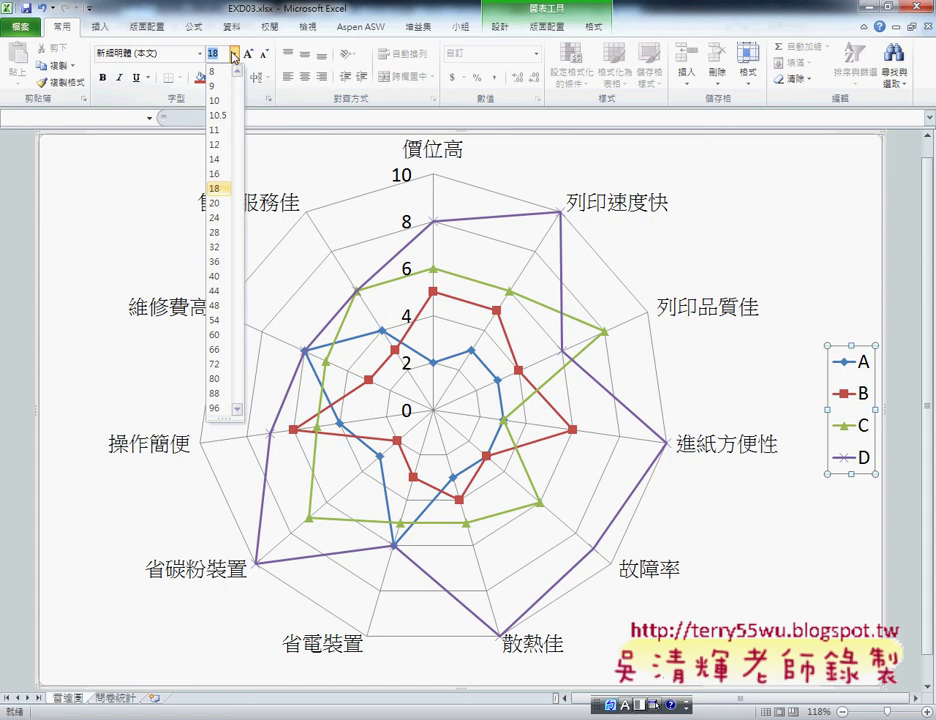
pyautogui.click(216, 145)
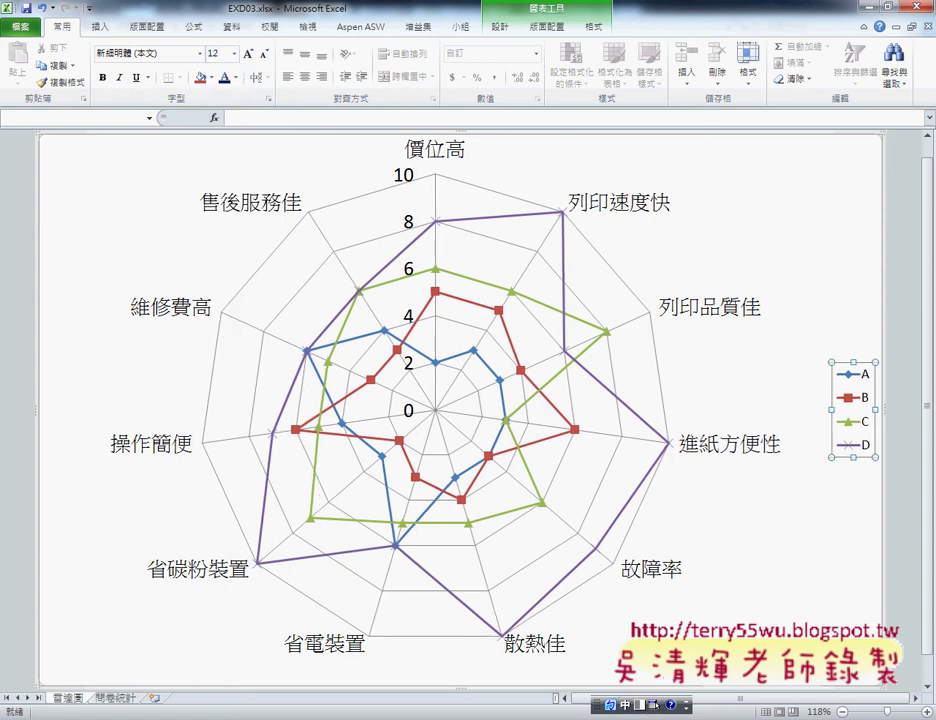
pyautogui.click(594, 28)
# Apply chart style 32, select the value axis, and switch to the PDF
pyautogui.click(499, 27)
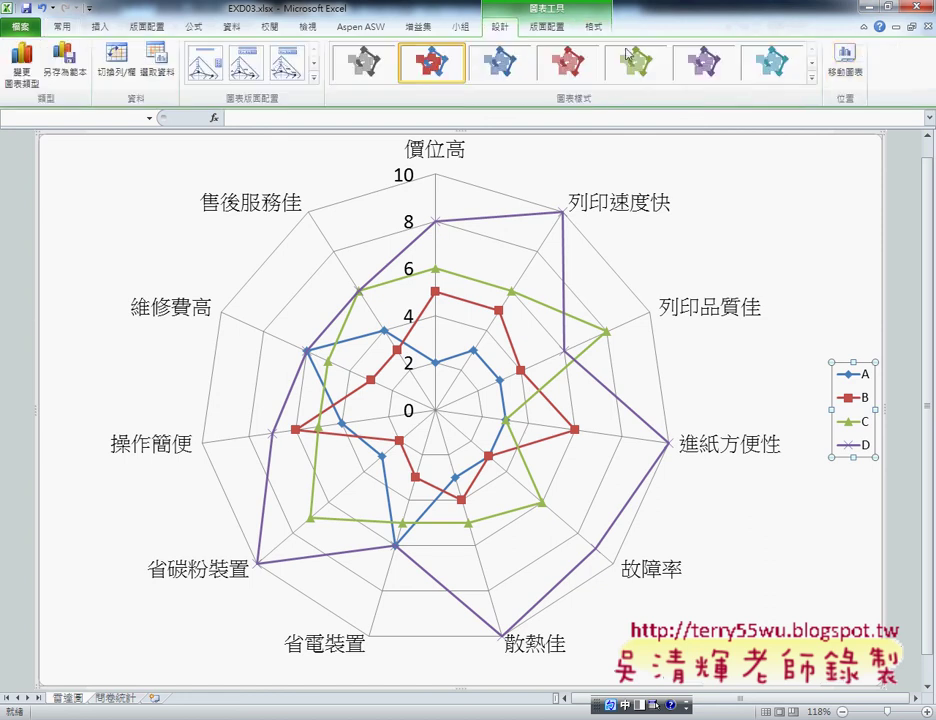
pyautogui.click(811, 79)
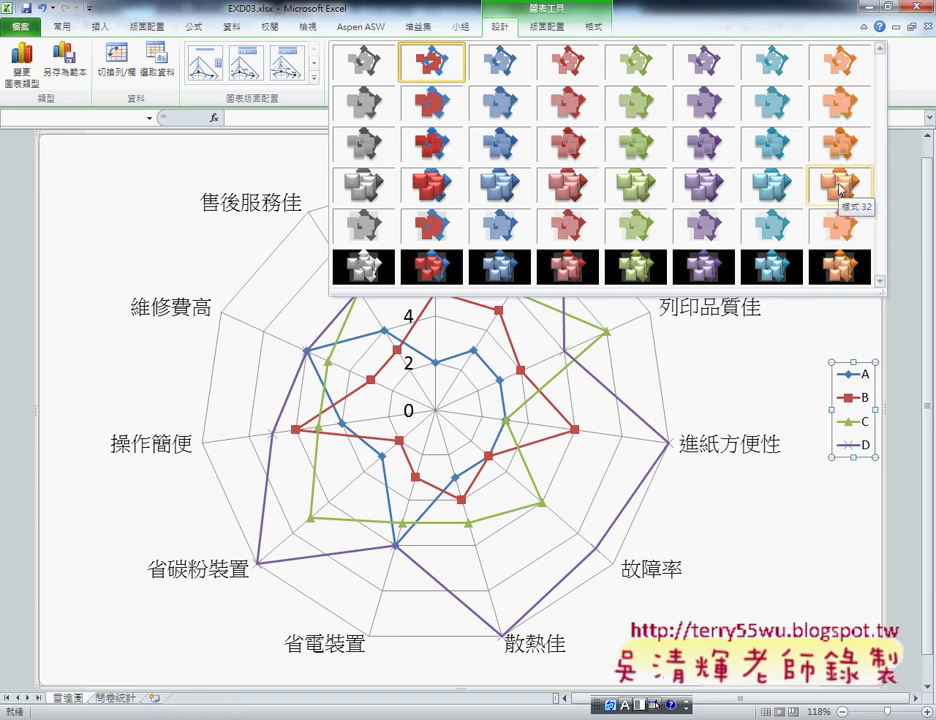
pyautogui.click(840, 187)
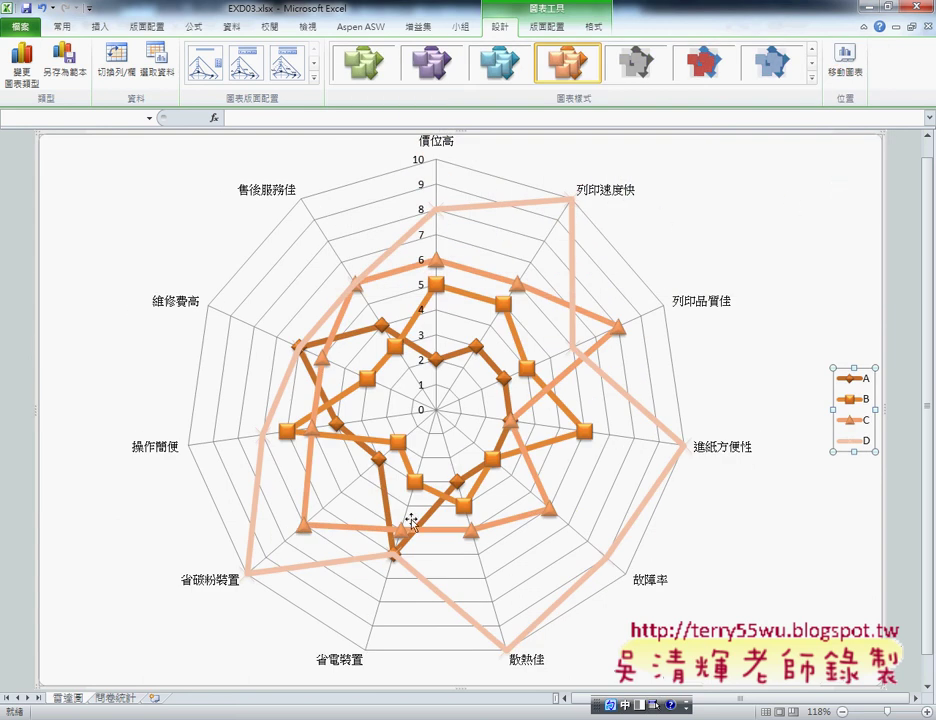
pyautogui.click(420, 167)
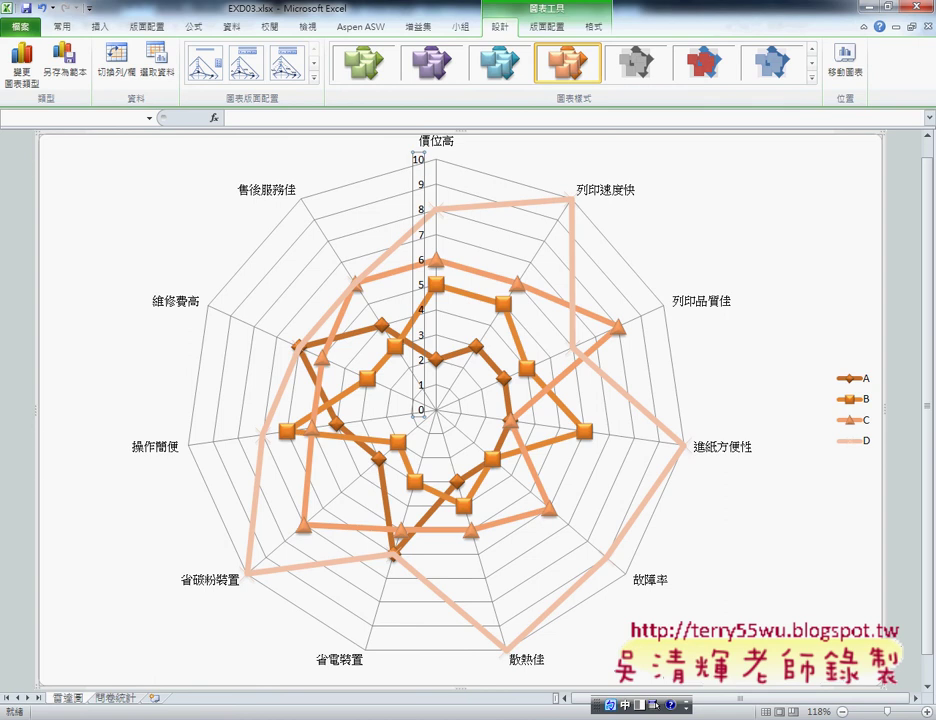
pyautogui.hotkey('alt', 'Tab')
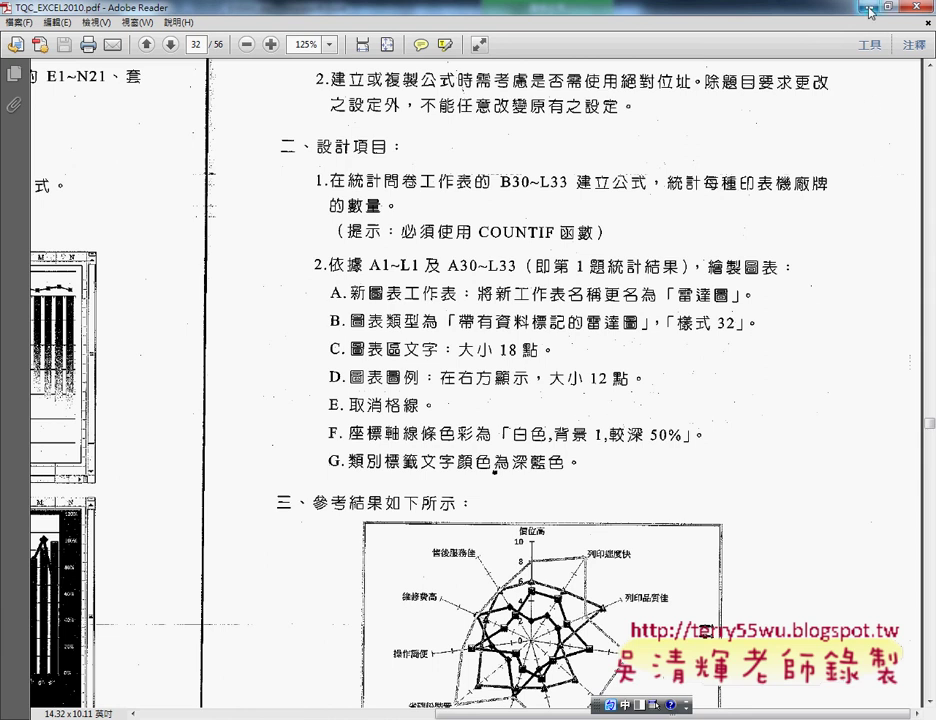
# Return from the PDF instructions to the Excel radar chart
pyautogui.hotkey('alt', 'Tab')
# Remove the primary horizontal gridlines from the radar chart
pyautogui.click(550, 30)
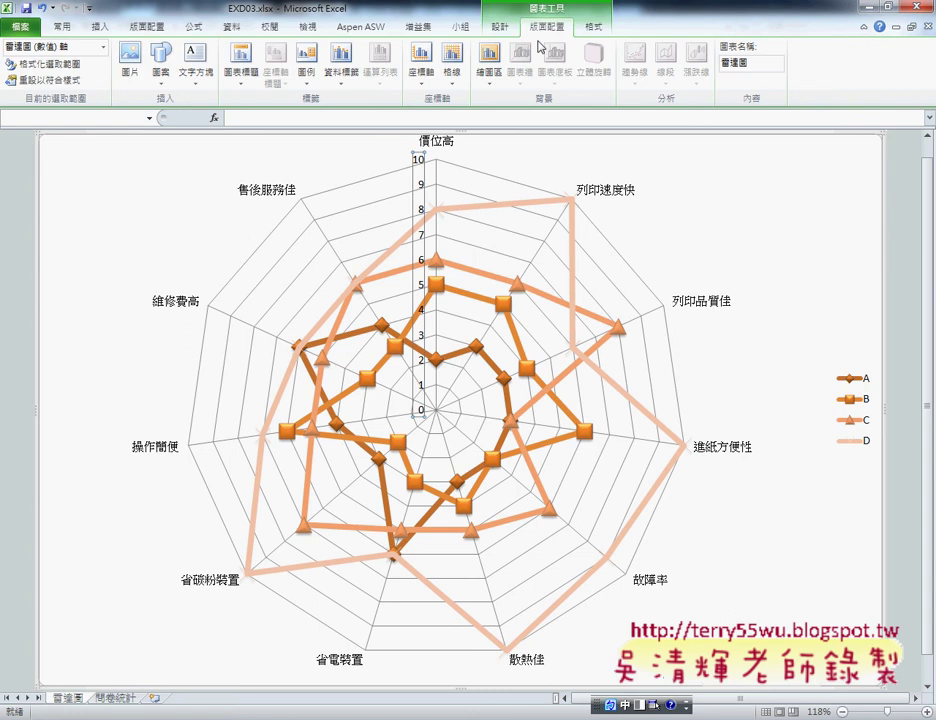
pyautogui.click(452, 70)
pyautogui.moveTo(490, 102)
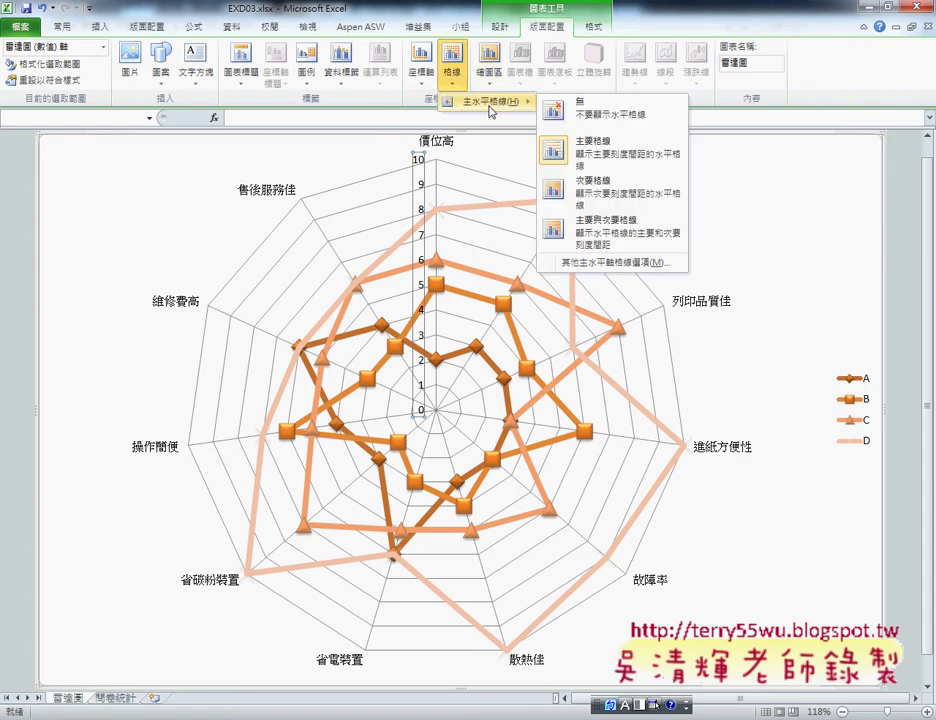
pyautogui.click(614, 116)
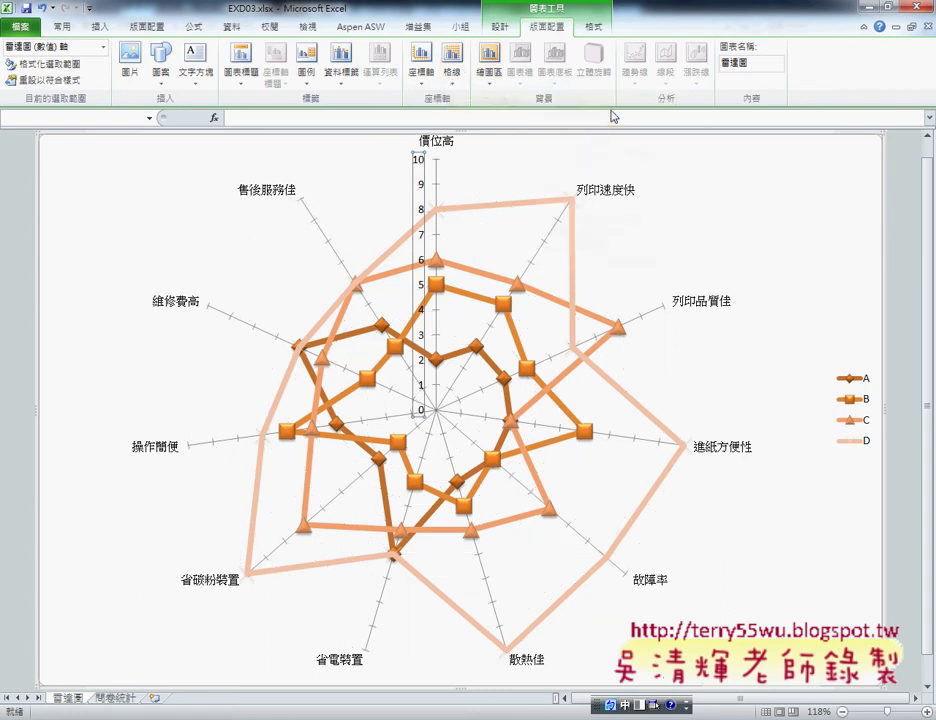
# Give the value axis a solid grey line colour, then switch to the PDF
pyautogui.rightClick(421, 166)
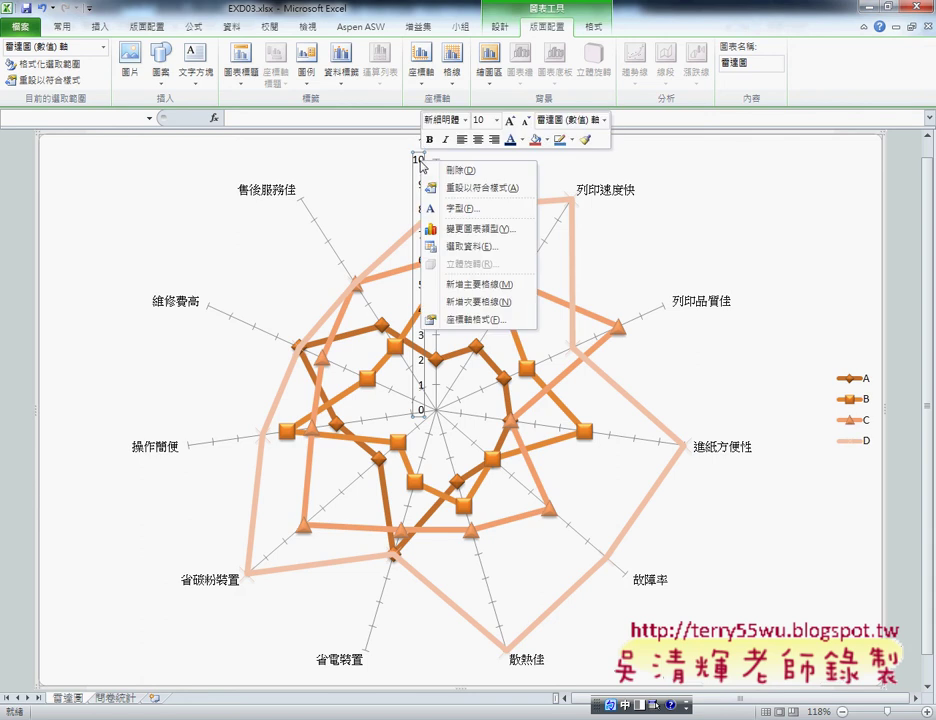
pyautogui.click(466, 322)
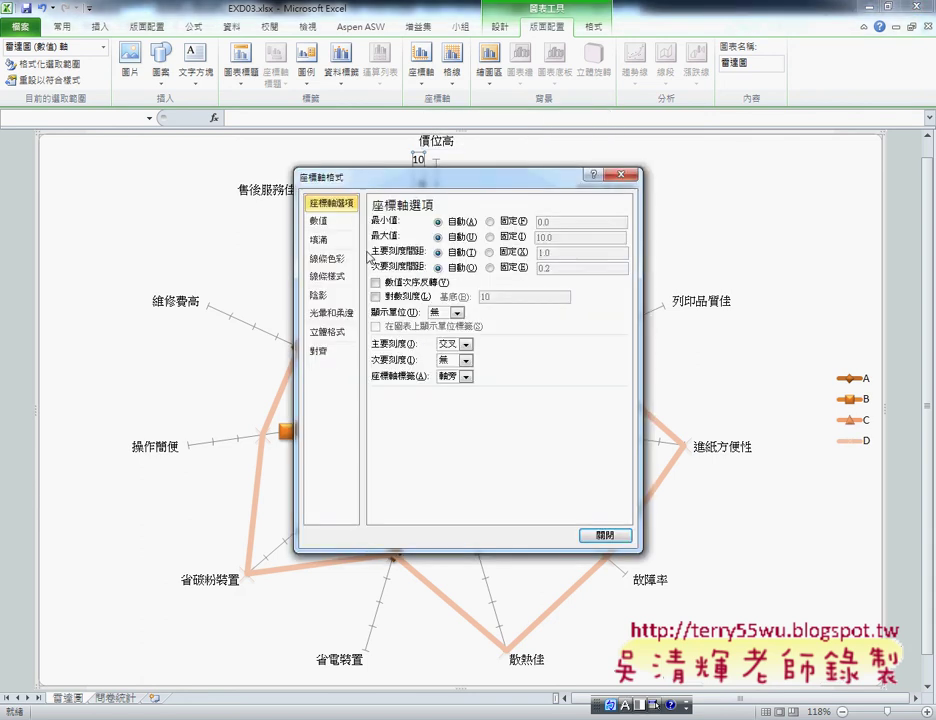
pyautogui.click(327, 258)
pyautogui.click(390, 237)
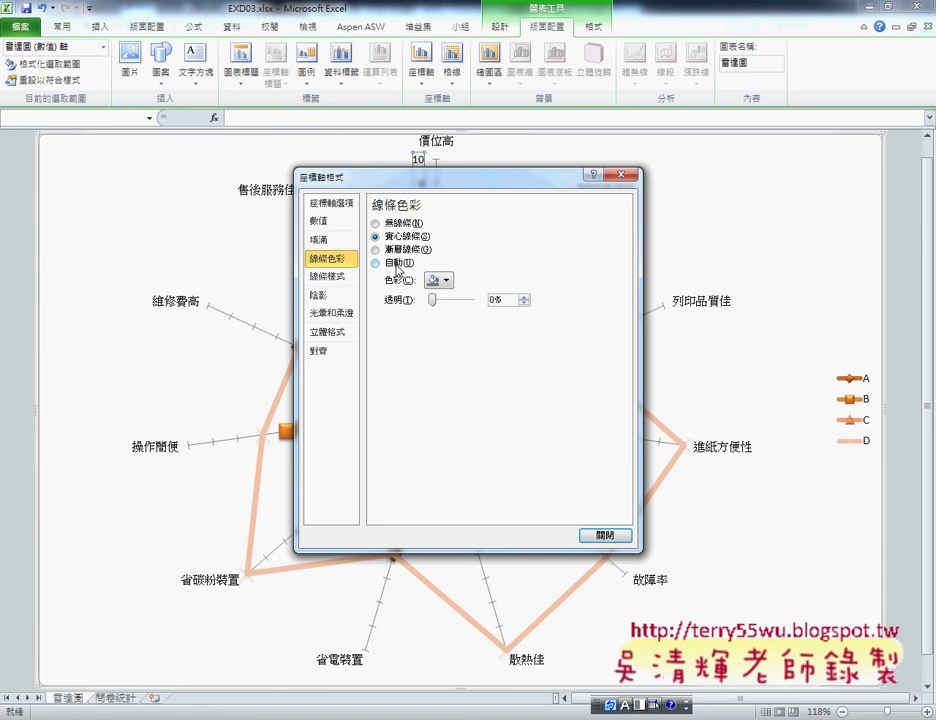
pyautogui.click(441, 280)
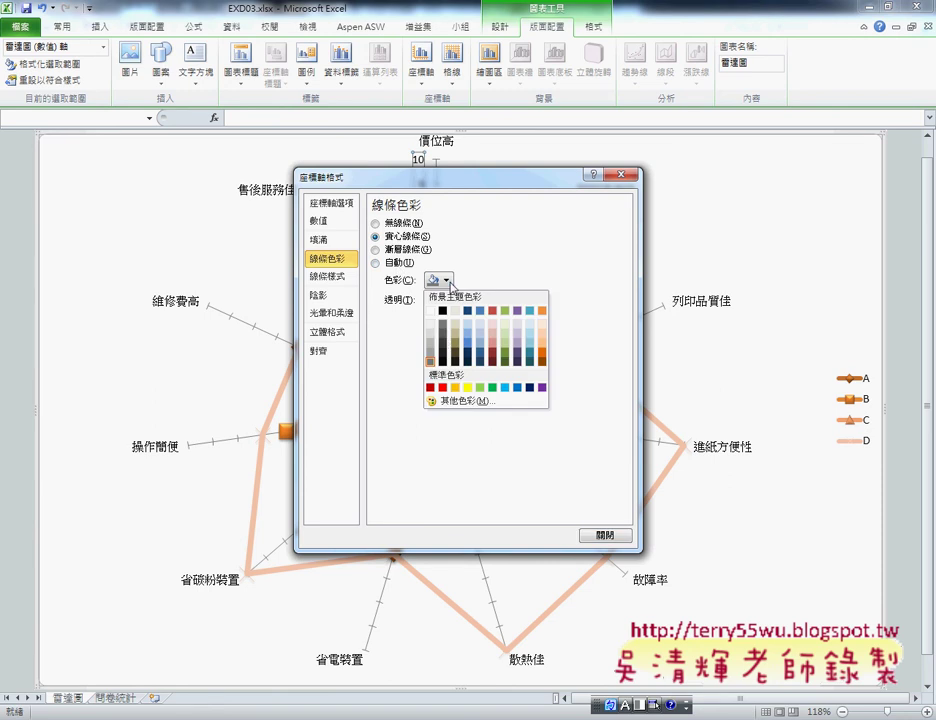
pyautogui.click(432, 362)
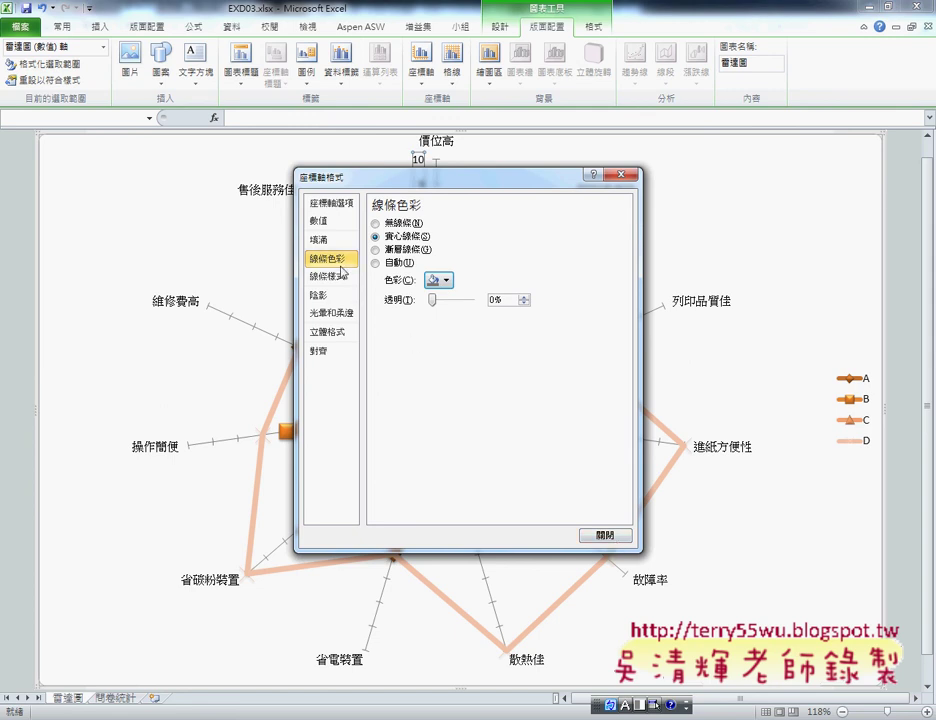
pyautogui.click(605, 536)
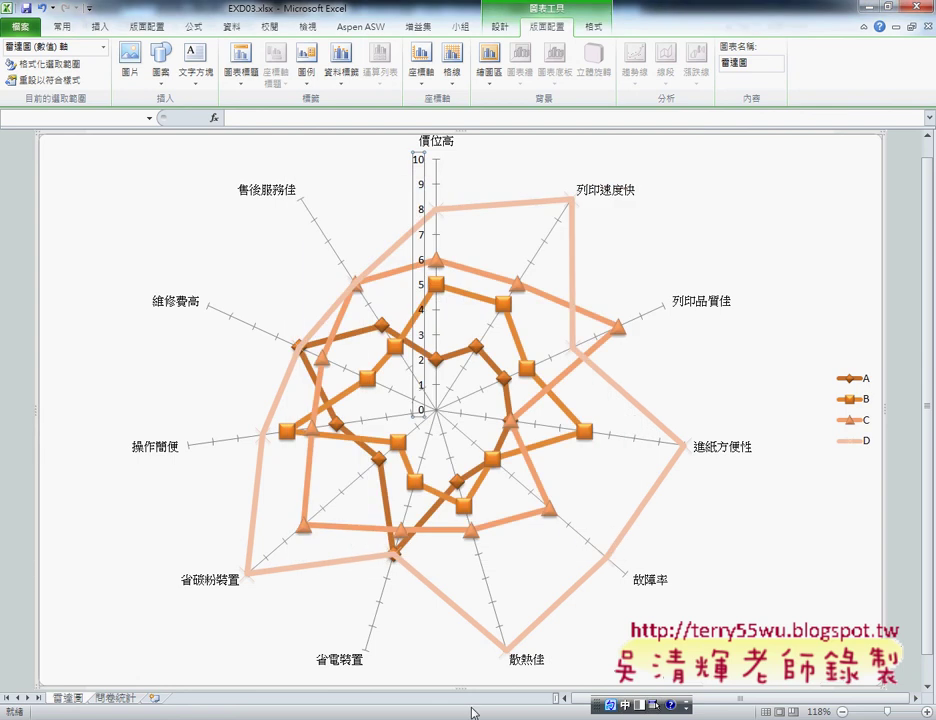
pyautogui.hotkey('alt', 'Tab')
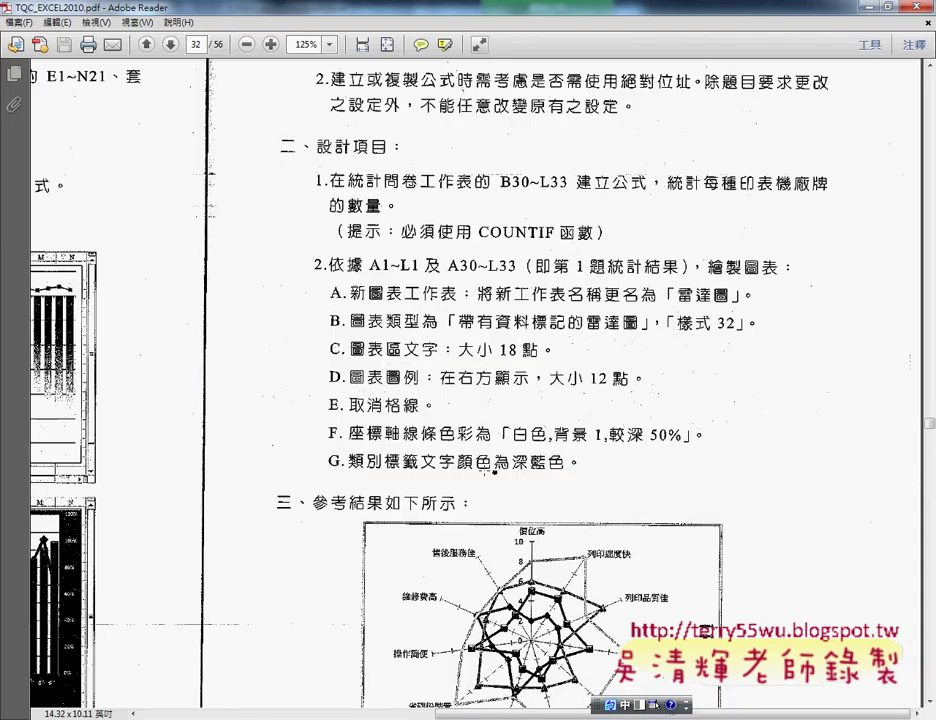
# Colour the radar chart's category labels dark blue
pyautogui.hotkey('alt', 'Tab')
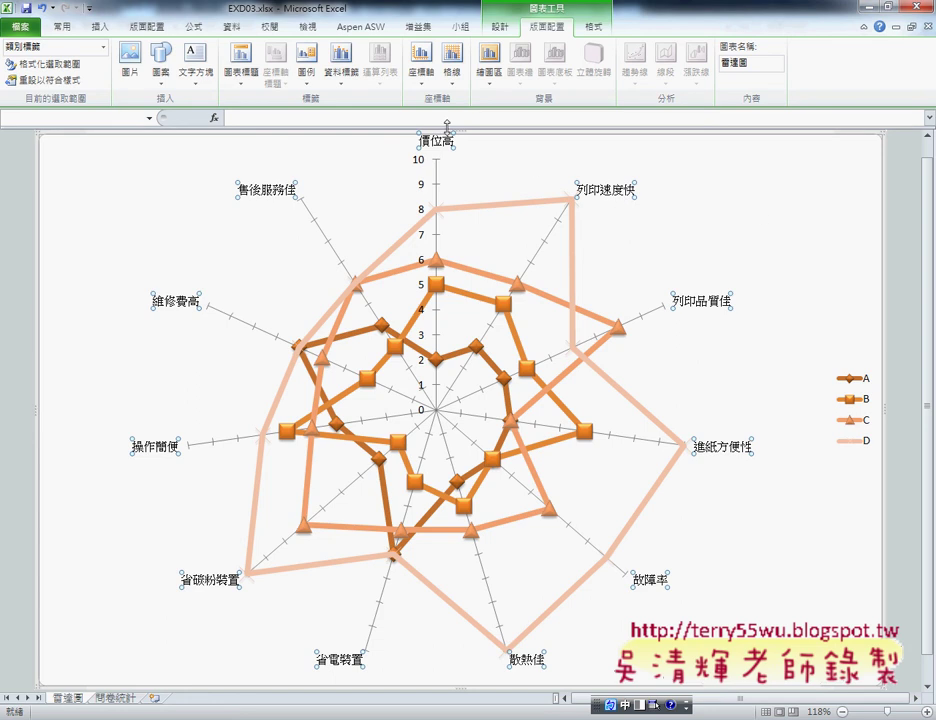
pyautogui.click(62, 30)
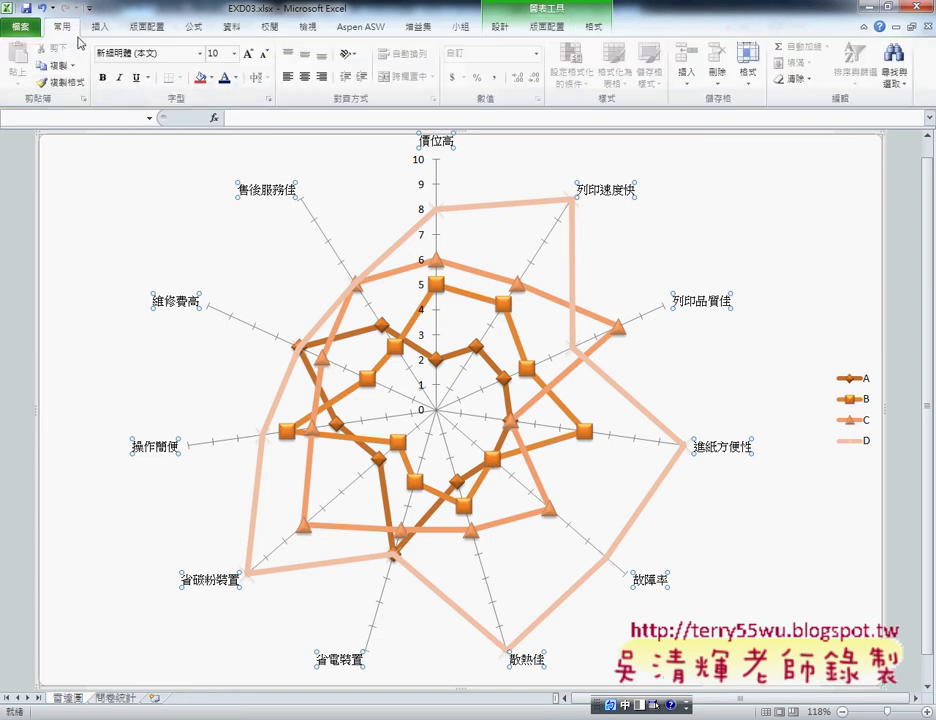
pyautogui.click(236, 78)
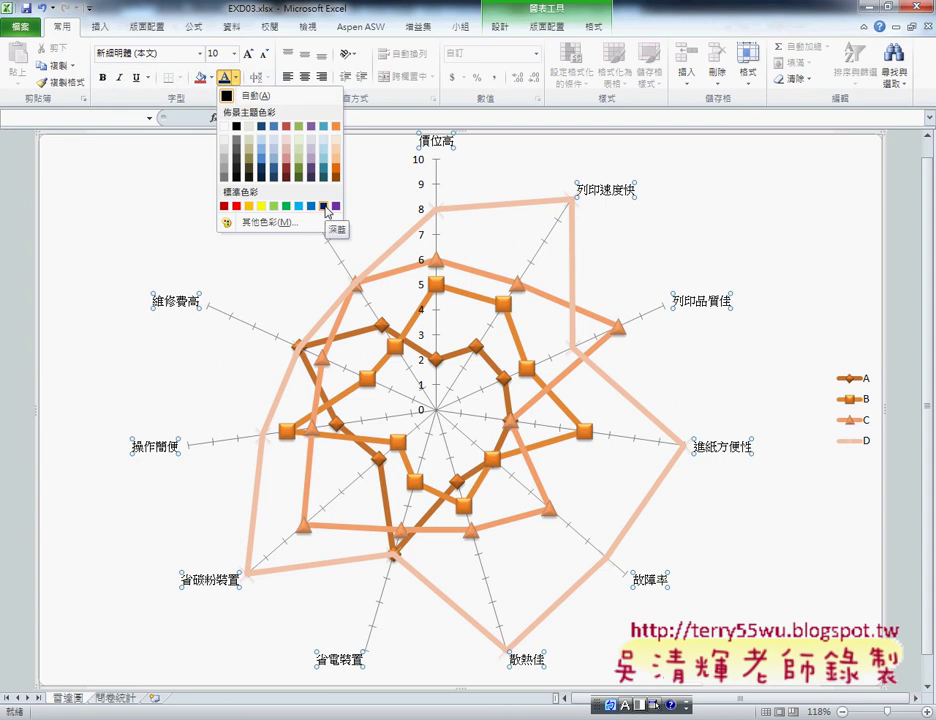
pyautogui.click(324, 207)
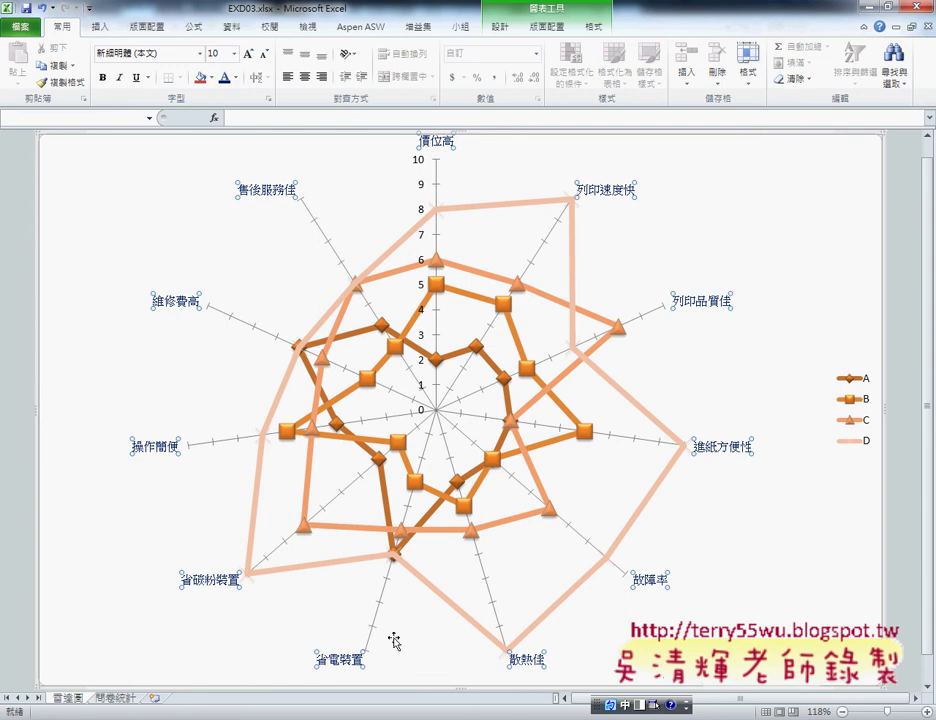
# Check the result against the PDF requirements and return to Excel
pyautogui.hotkey('alt', 'Tab')
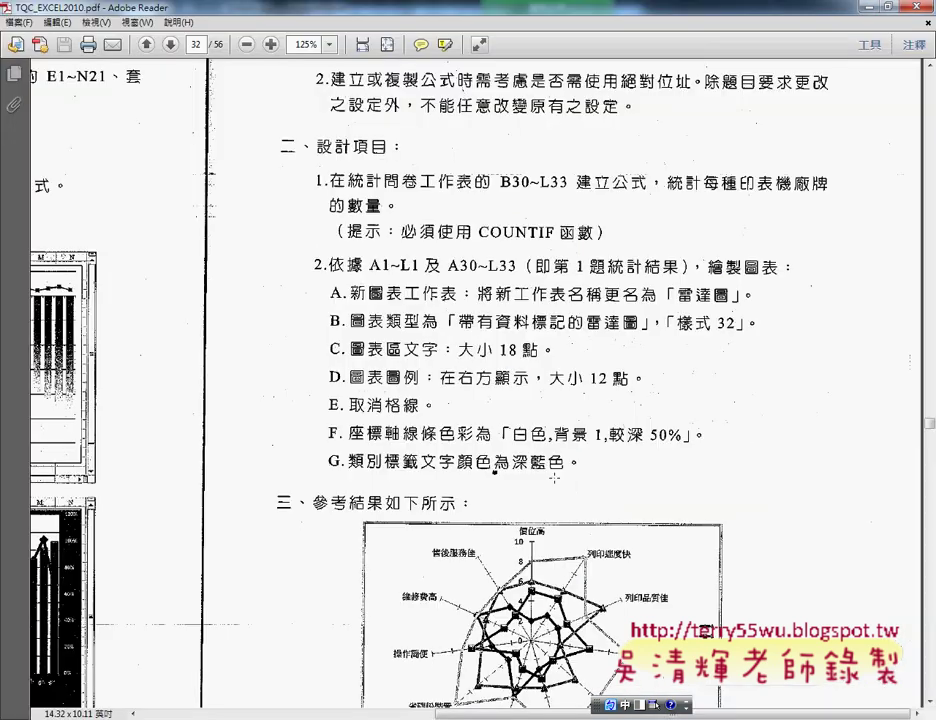
pyautogui.scroll(-1, 553, 478)
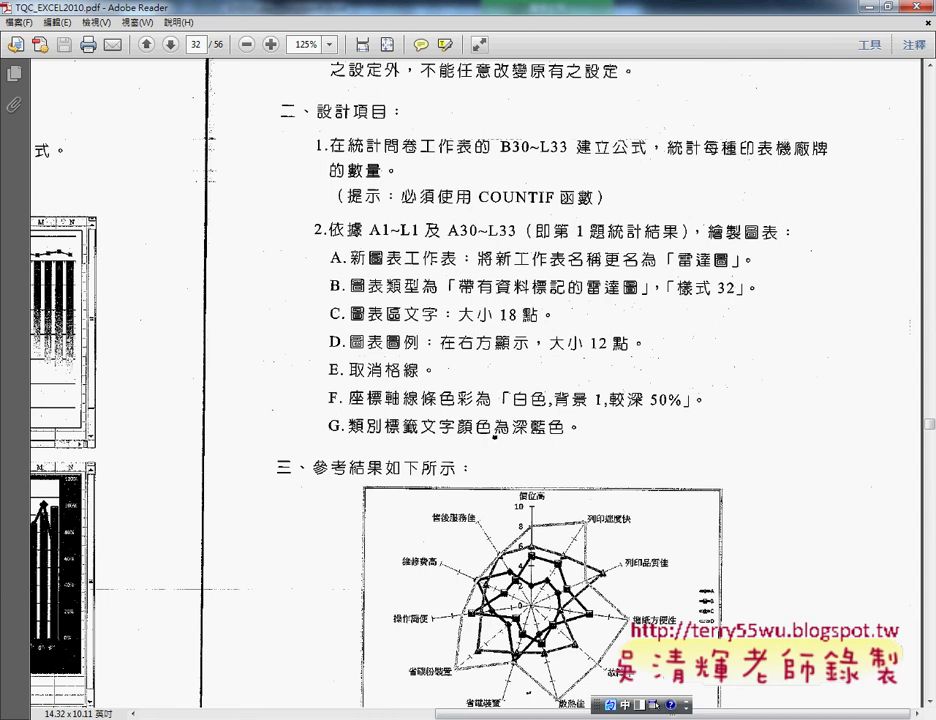
pyautogui.click(468, 622)
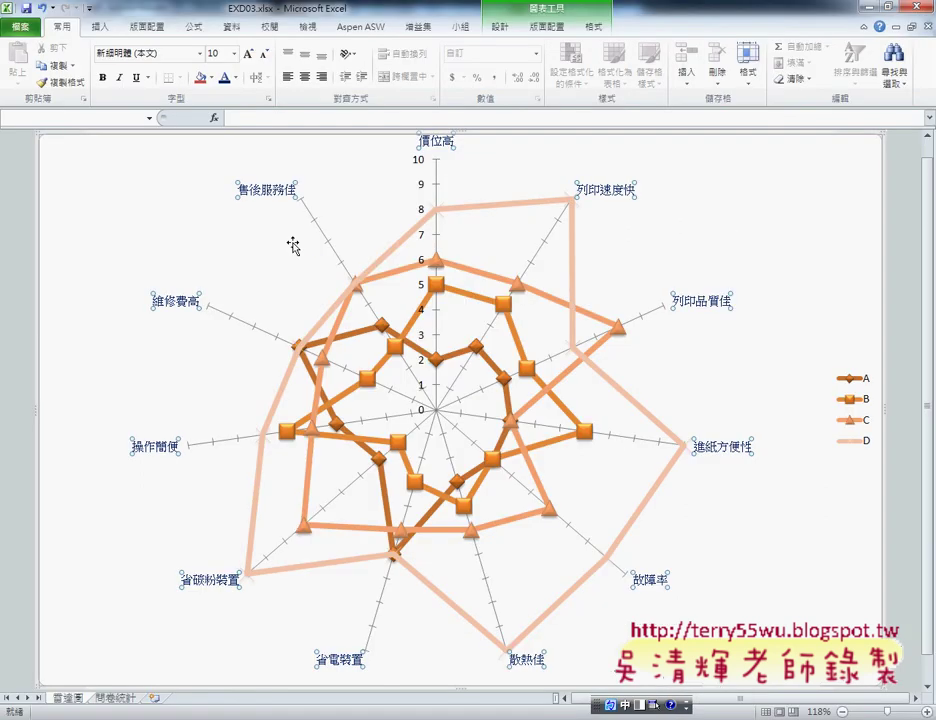
pyautogui.scroll(1, 293, 245)
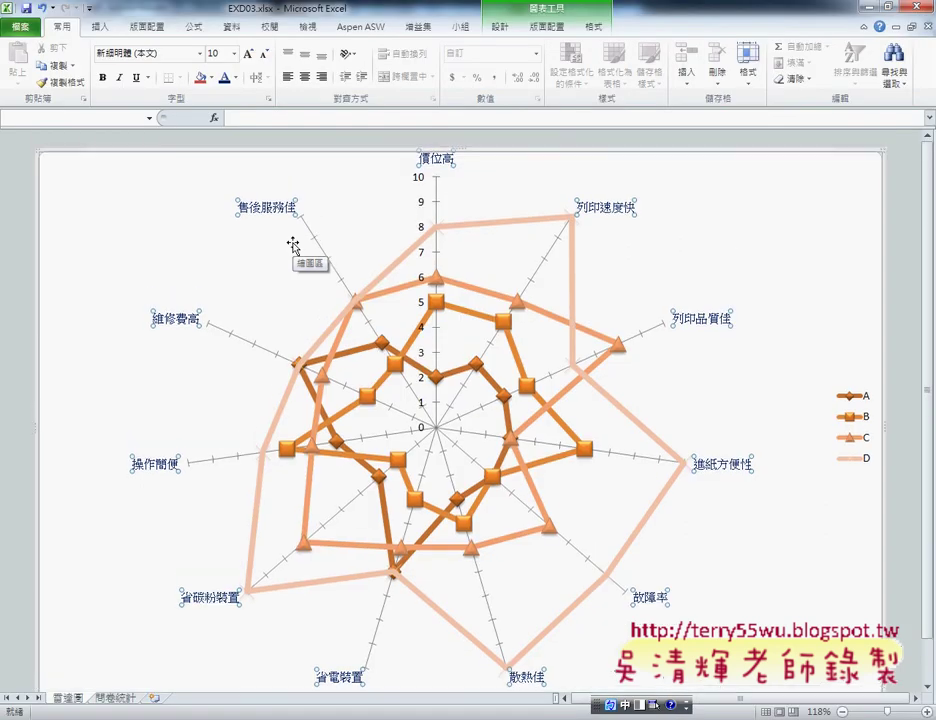